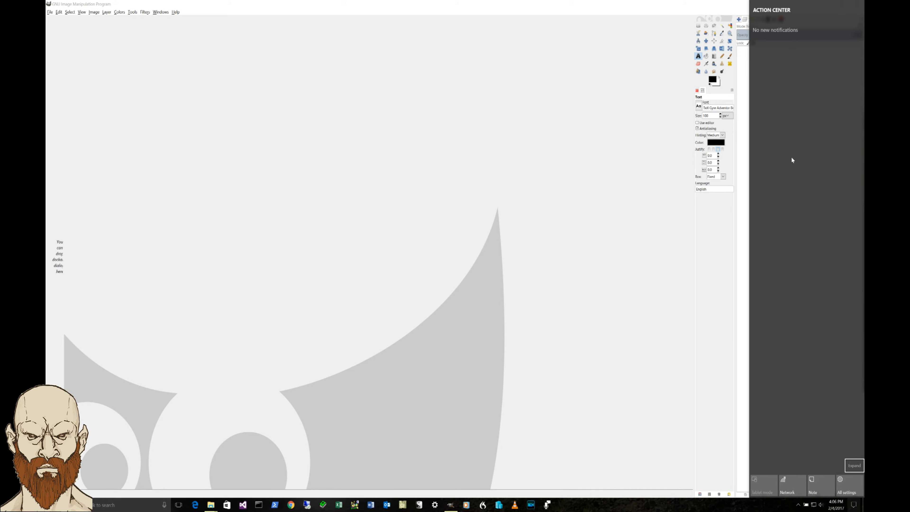
Dismiss the notification panel, then close and relaunch GIMP
left_click(658, 210)
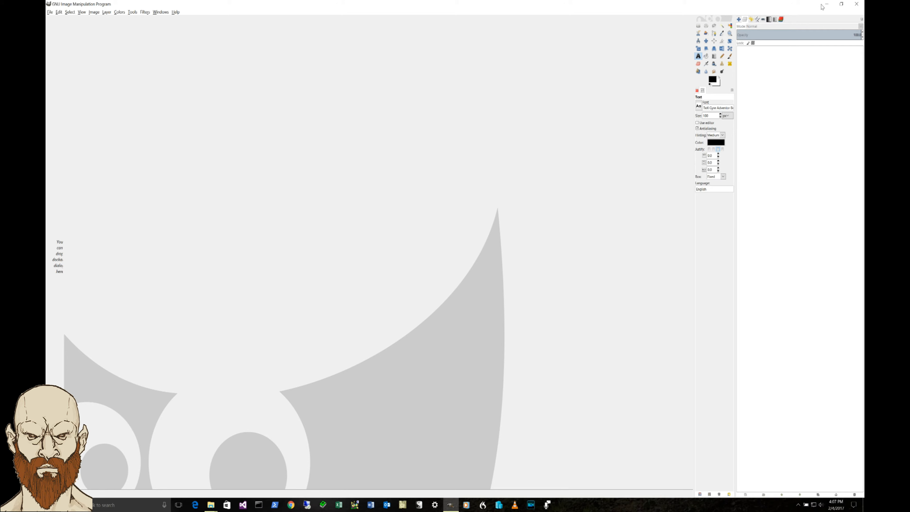
left_click(857, 4)
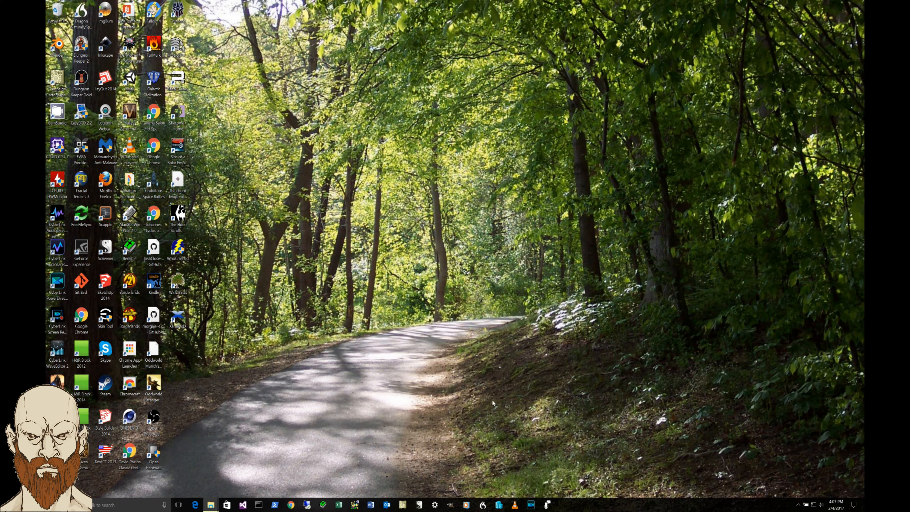
left_click(451, 504)
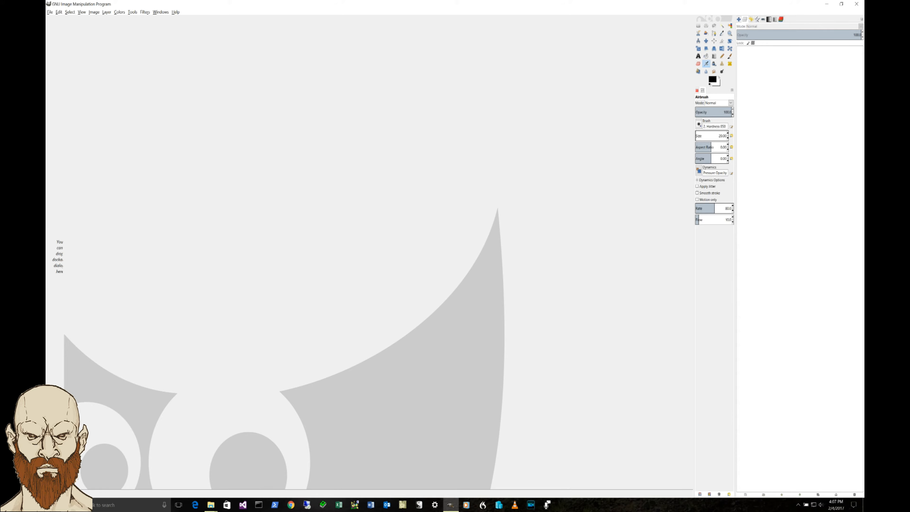
Open 20160924_123254.jpg from the Thumbnail folder in GIMP, rotated to its standard orientation, and close the folder window
left_click_drag(864, 169, 510, 86)
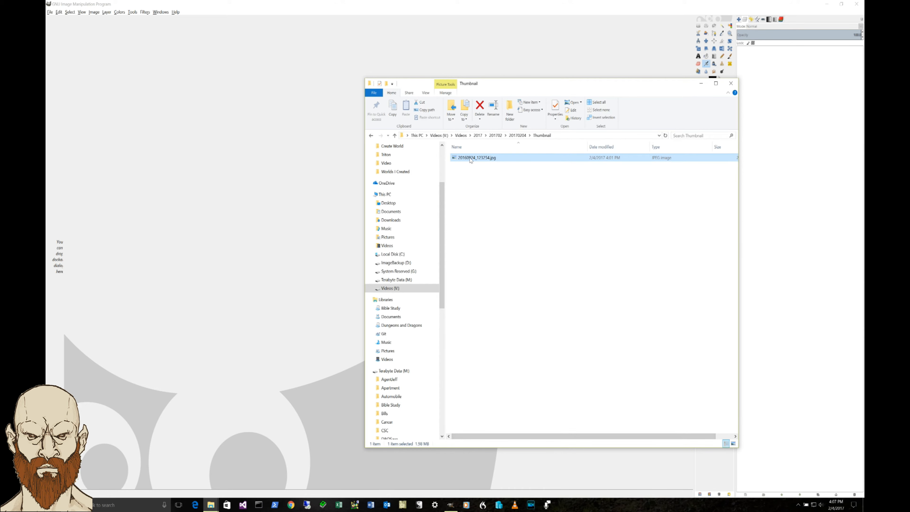
left_click_drag(470, 160, 247, 116)
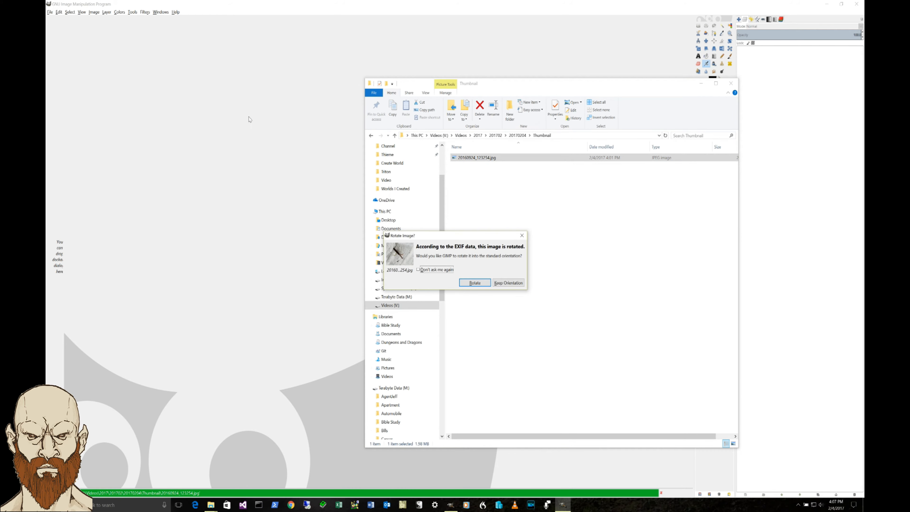
left_click(482, 286)
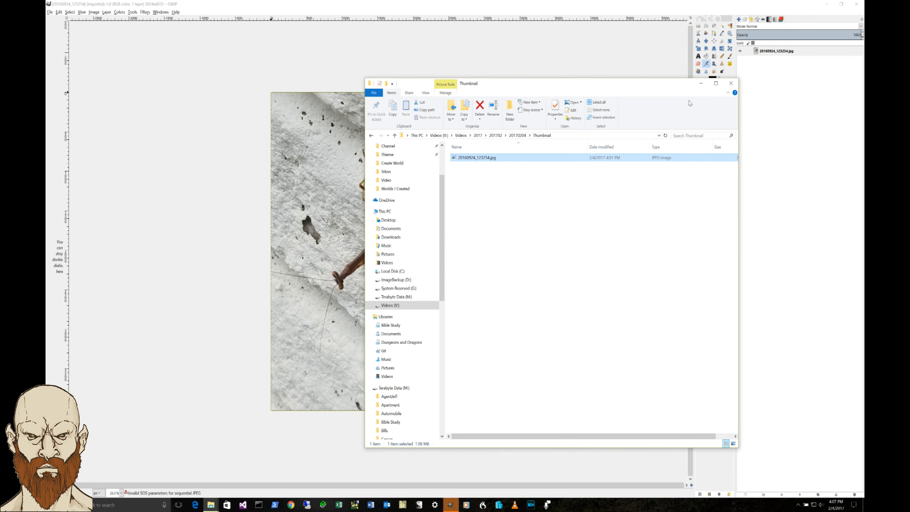
left_click(733, 84)
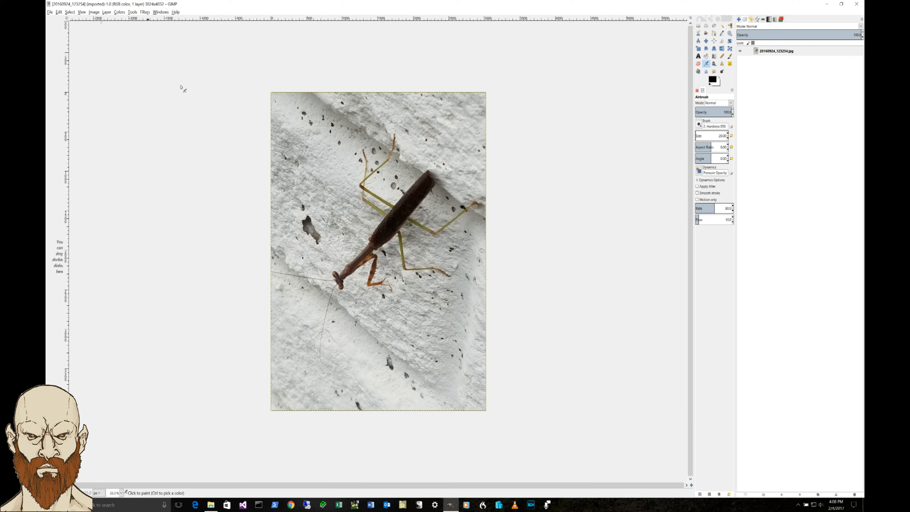
Rotate the whole mantis image 90° clockwise
left_click(92, 12)
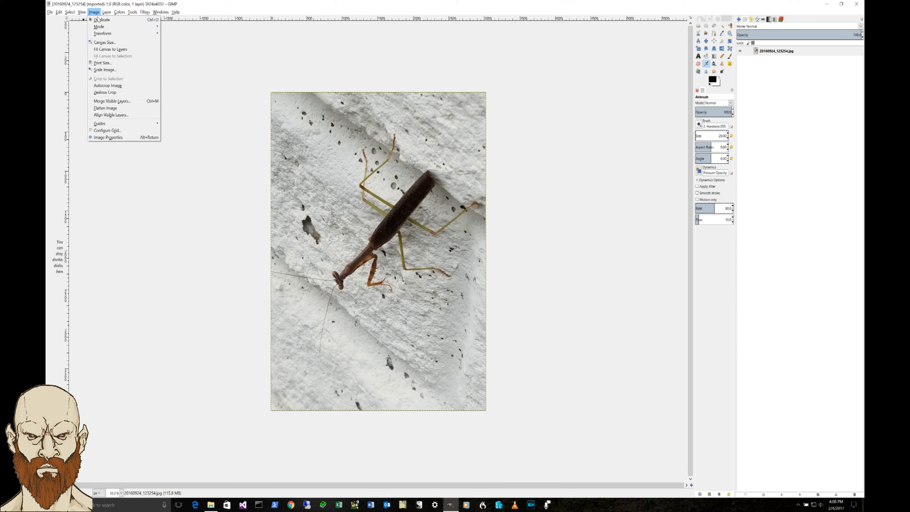
mouse_move(110, 34)
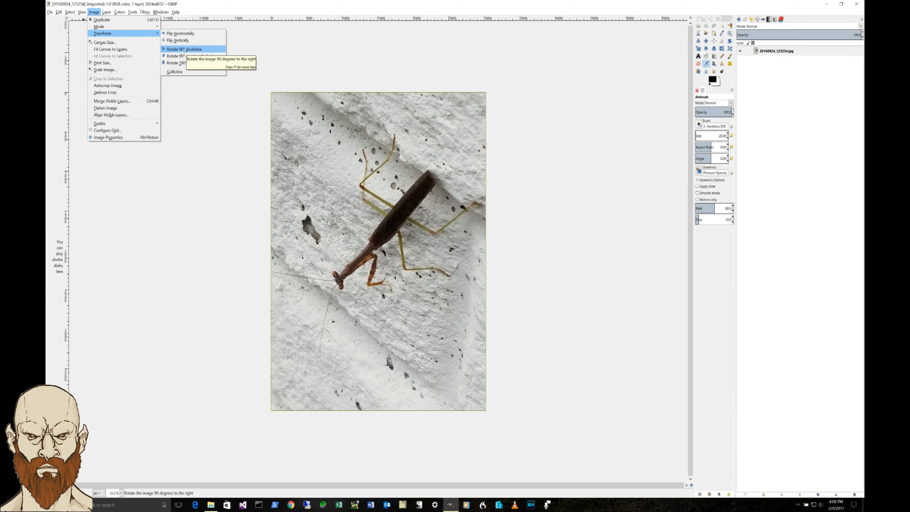
left_click(182, 50)
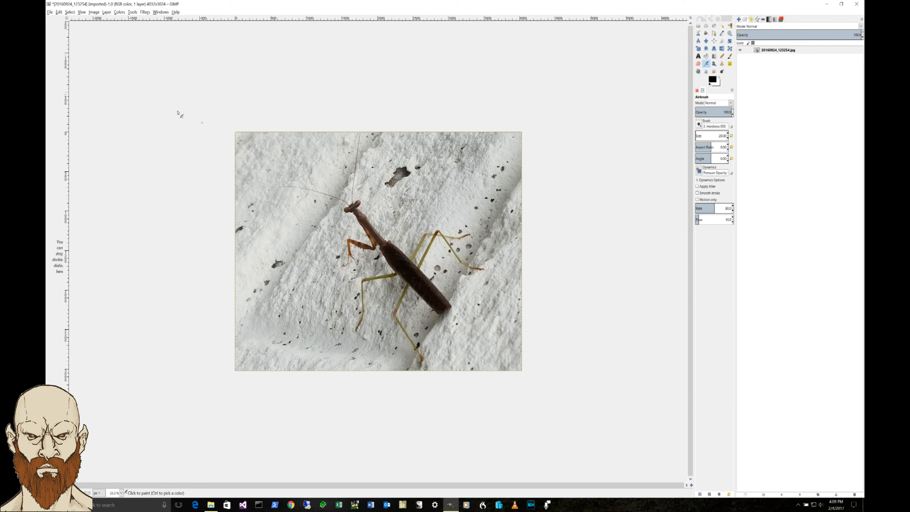
Scale the image to a width of 1280 px, keeping its proportions
left_click(94, 12)
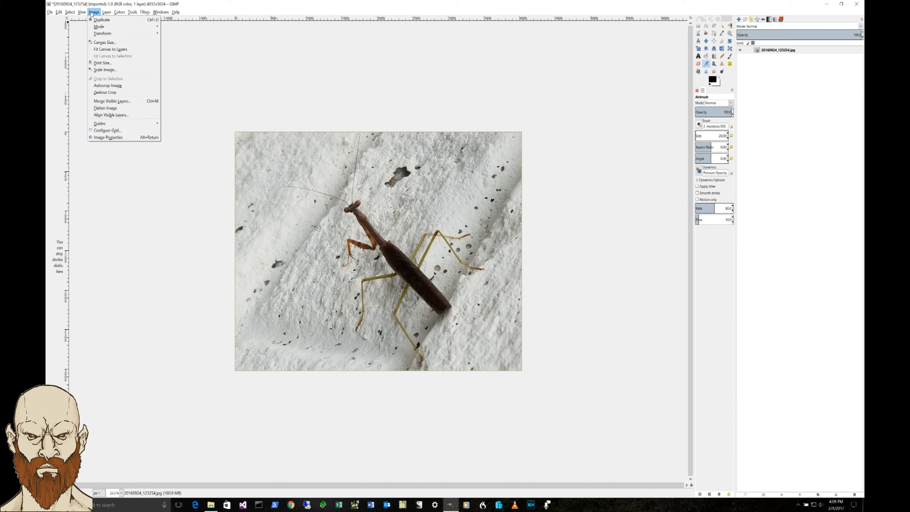
left_click(105, 70)
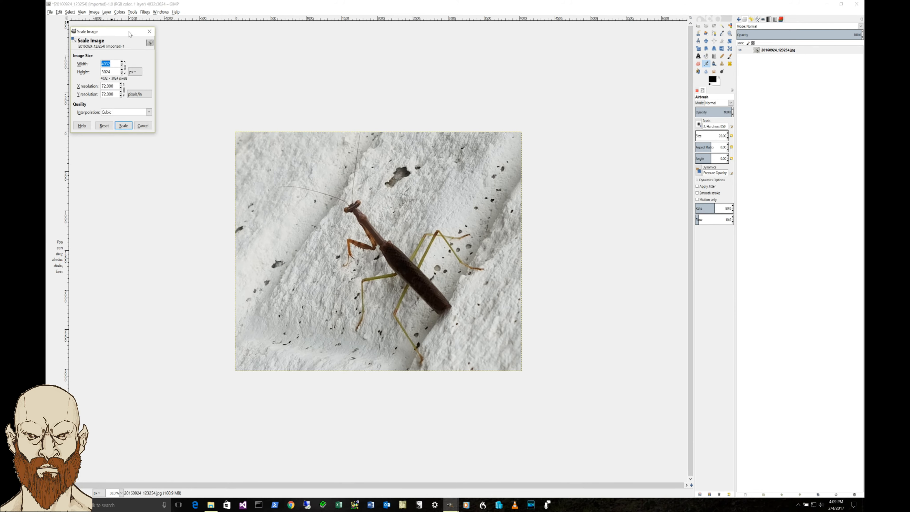
left_click_drag(130, 33, 600, 127)
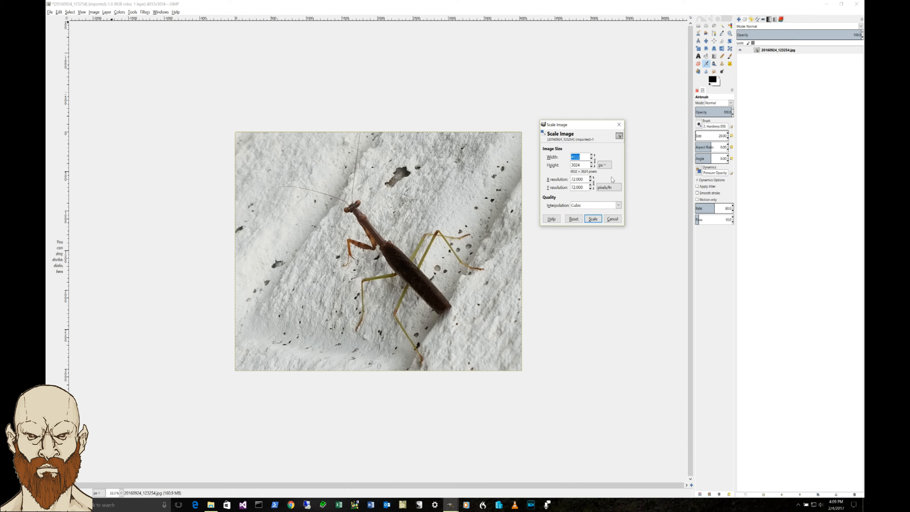
type("1280")
key("Tab")
left_click(593, 219)
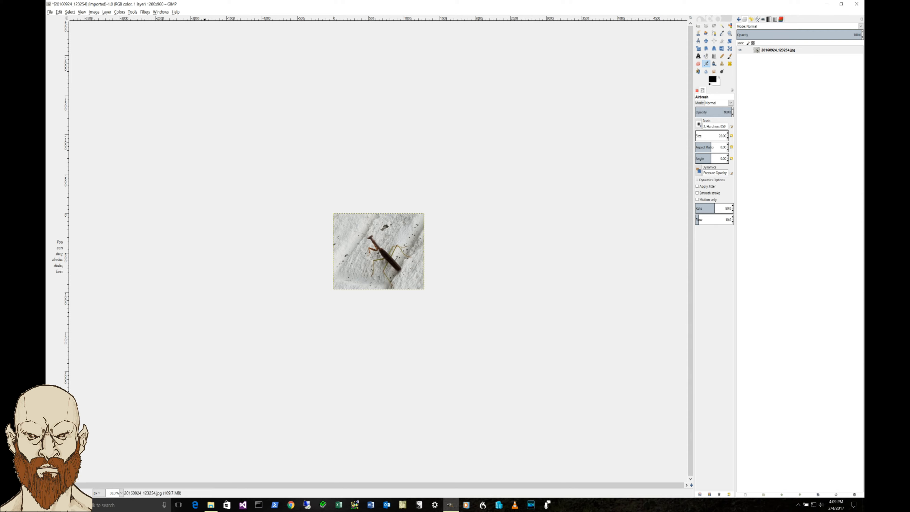
Resize the canvas to 1280 × 720 px with the photo centered in it
left_click(121, 493)
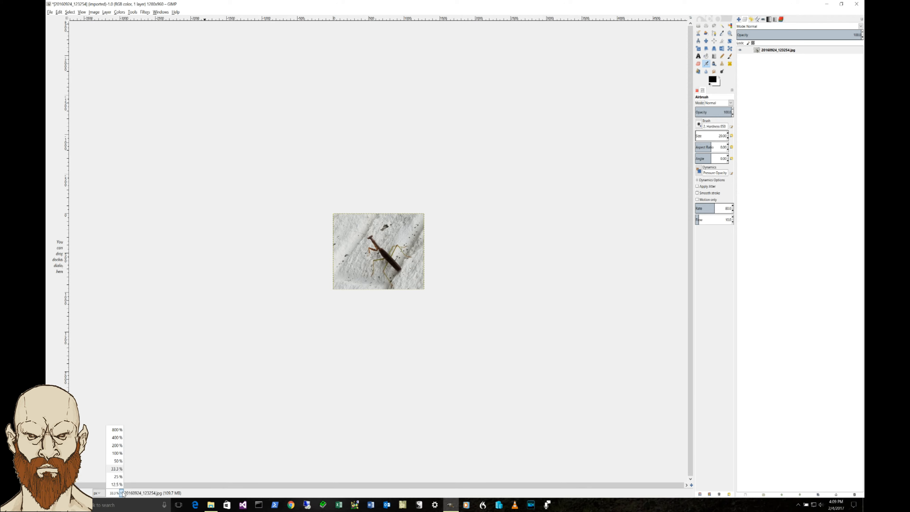
left_click(118, 453)
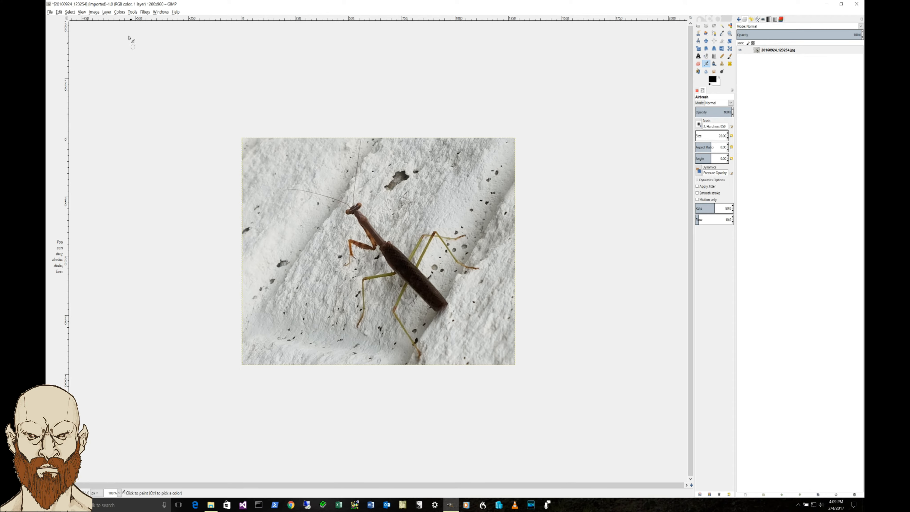
left_click(95, 12)
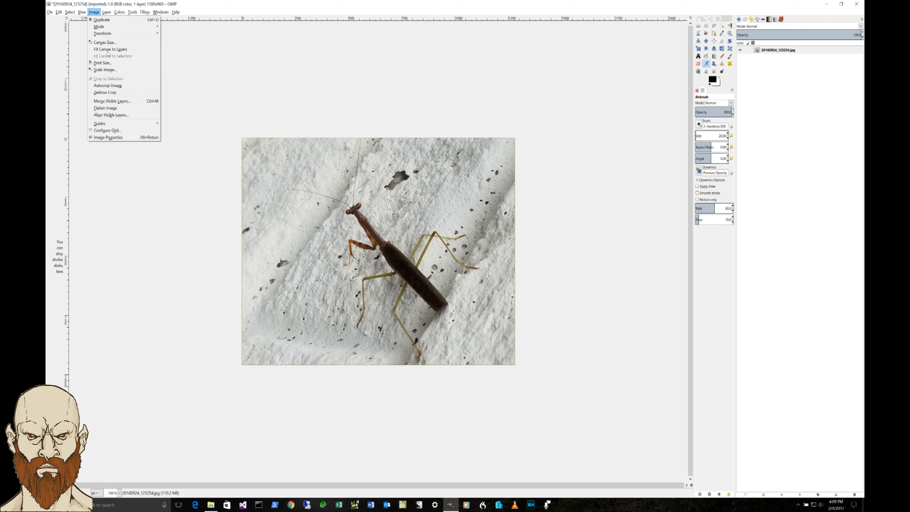
left_click(107, 43)
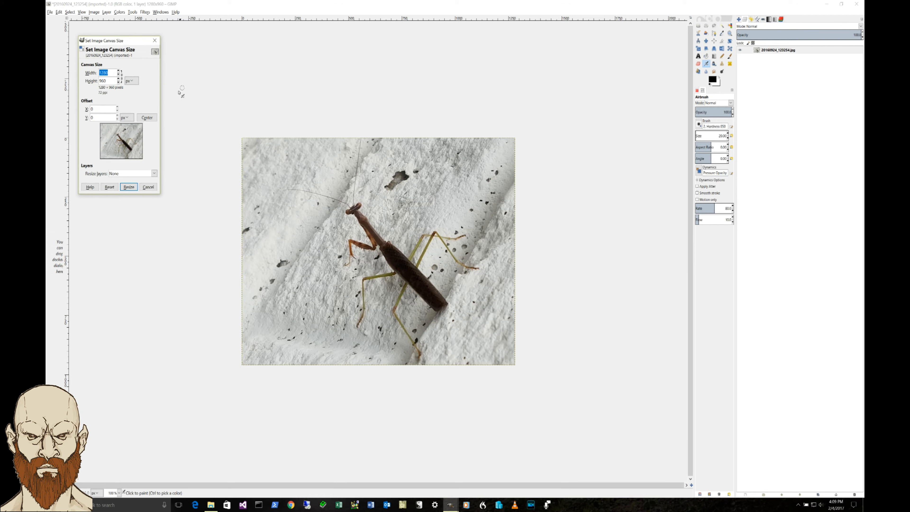
key("Tab")
type("720")
key("Tab")
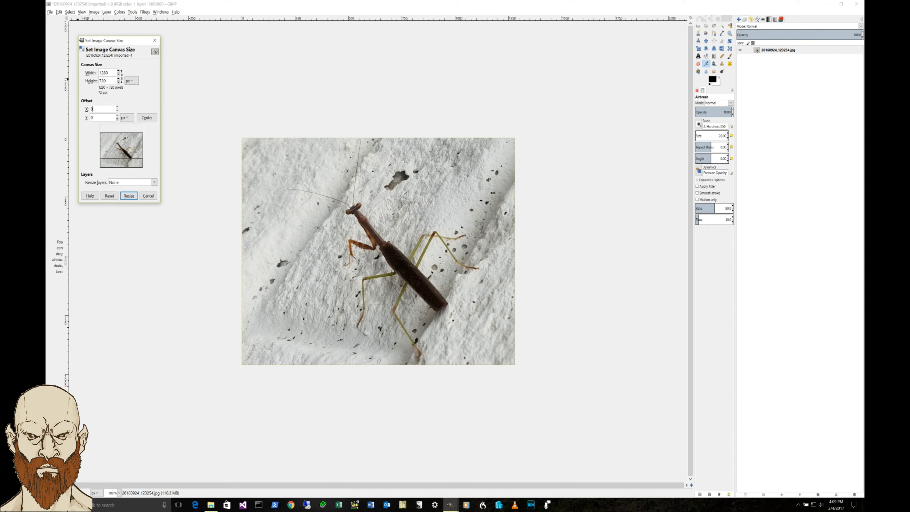
left_click(150, 119)
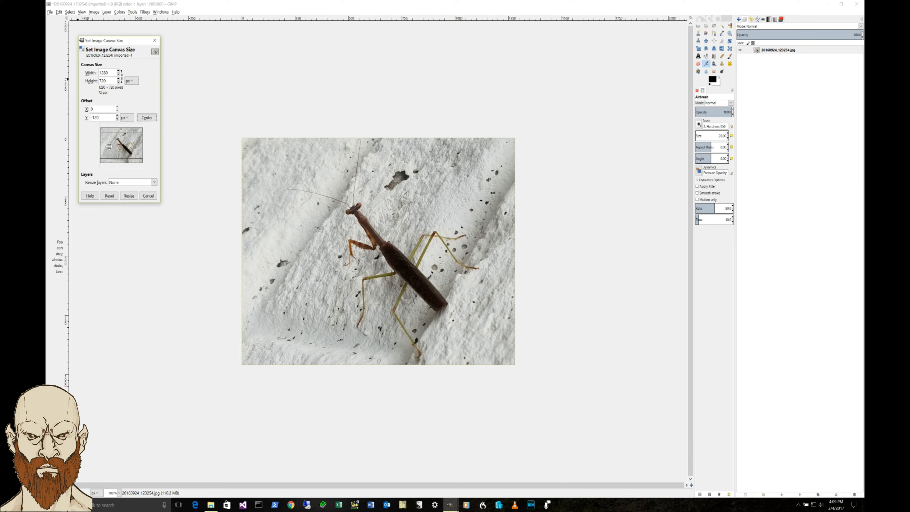
left_click(129, 196)
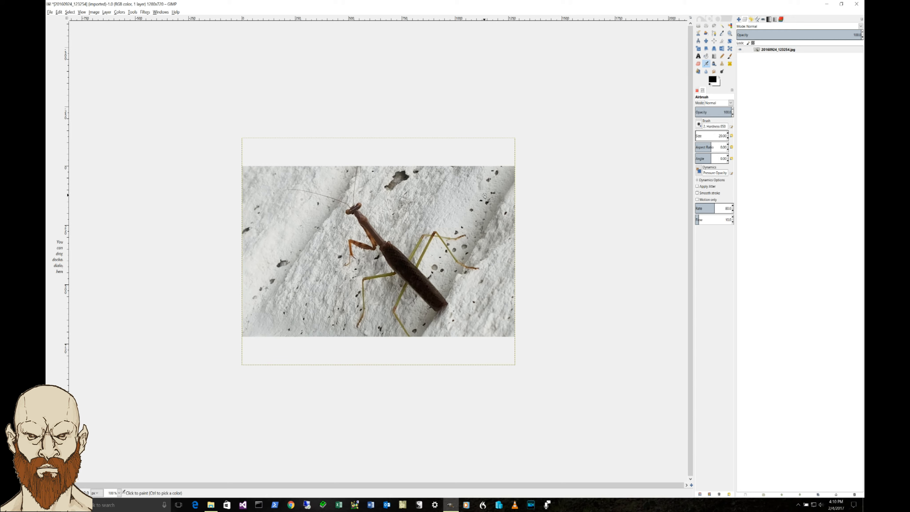
Add an alpha channel to the photo layer and fit the layer to the image size
right_click(773, 52)
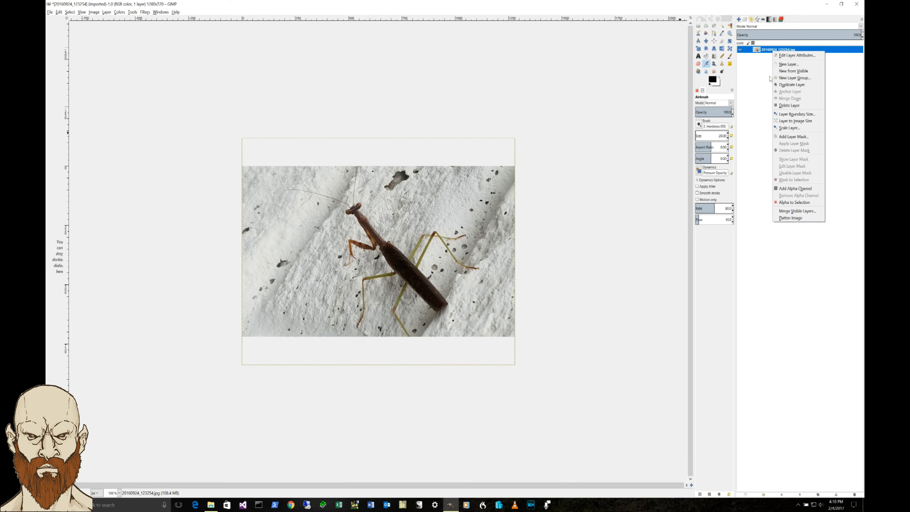
left_click(789, 189)
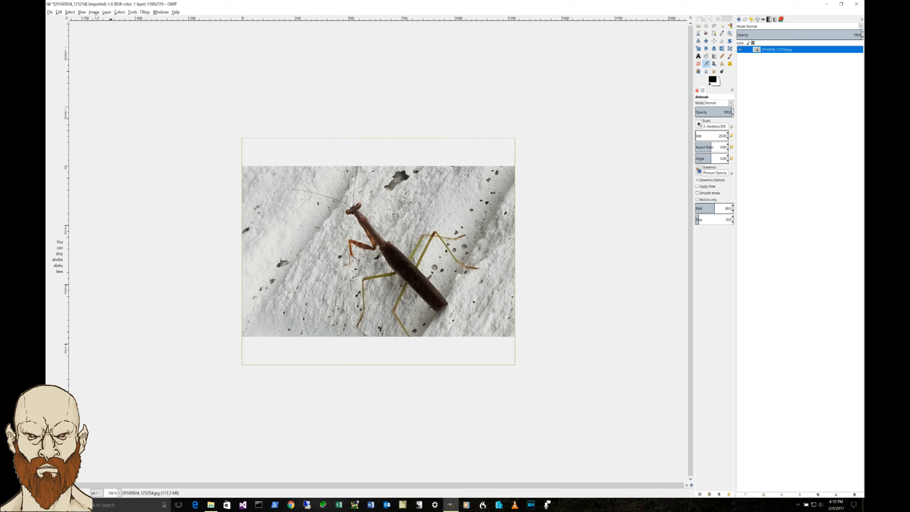
left_click(109, 13)
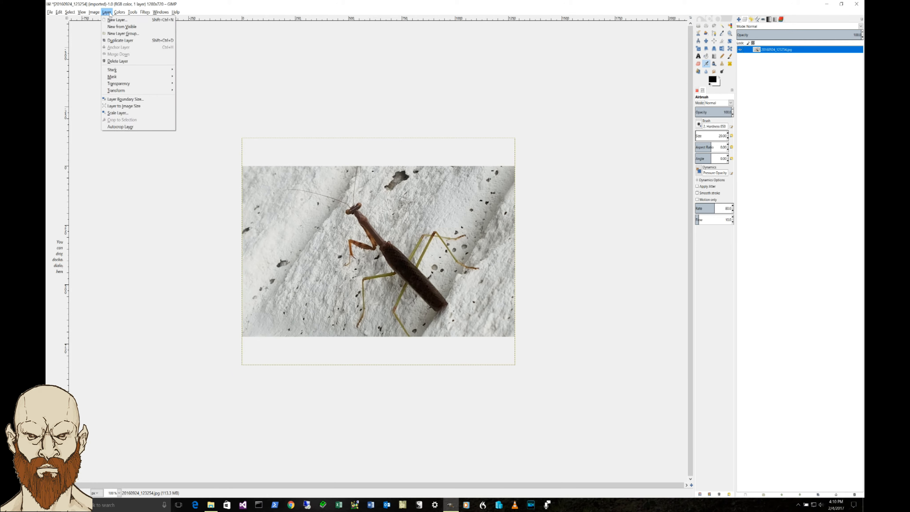
left_click(135, 108)
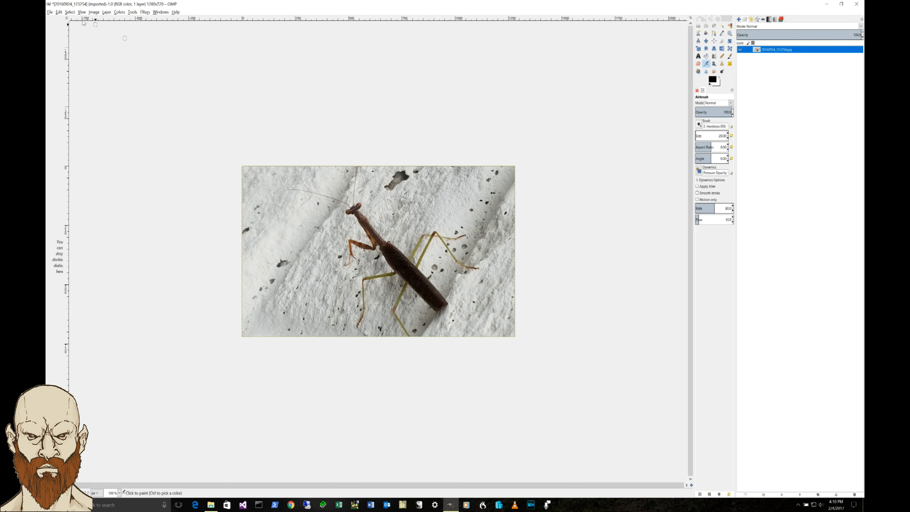
Save the project in the Thumbnail folder as "How to Make a Thumbnail With Gimp.xcf"
left_click(51, 12)
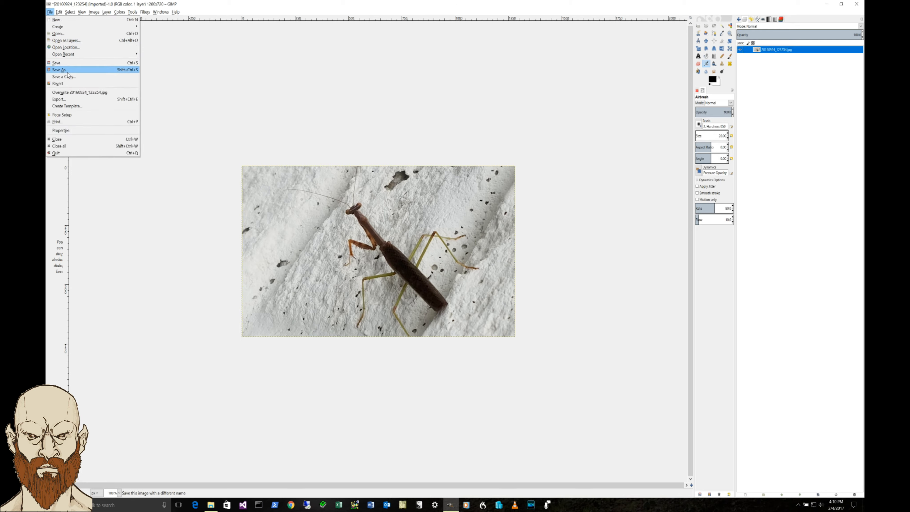
left_click(67, 71)
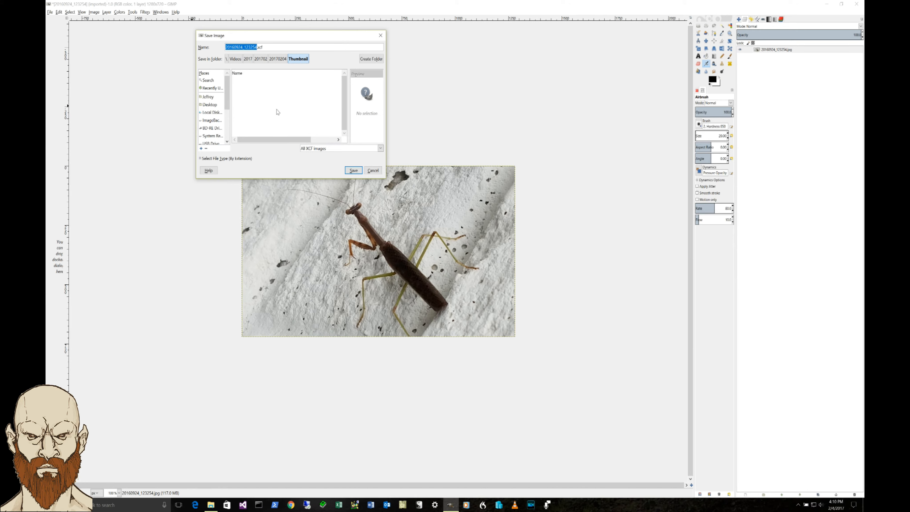
key("BackSpace")
type("How to Make a Thumbnail With Gimp")
key("shift+Home")
key("Return")
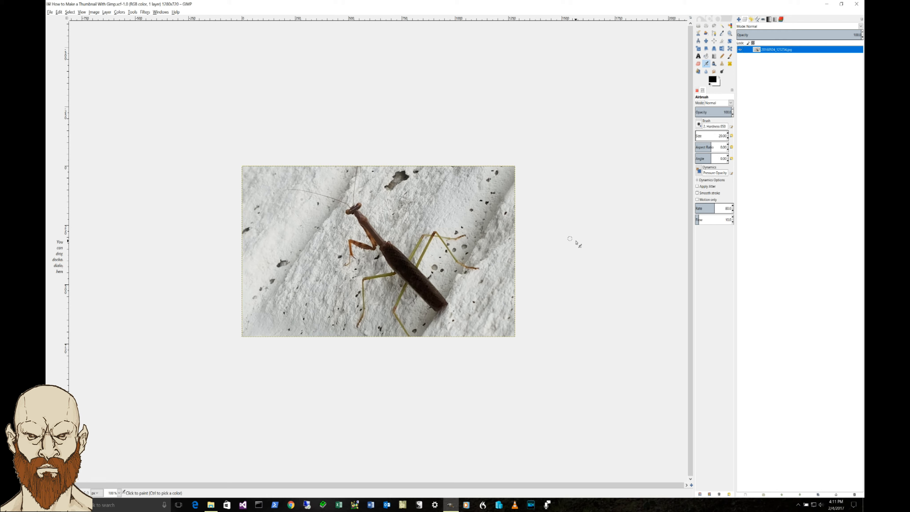
Create a 1280 × 720 px layer named "Black" above the photo, filled with the foreground color
right_click(770, 52)
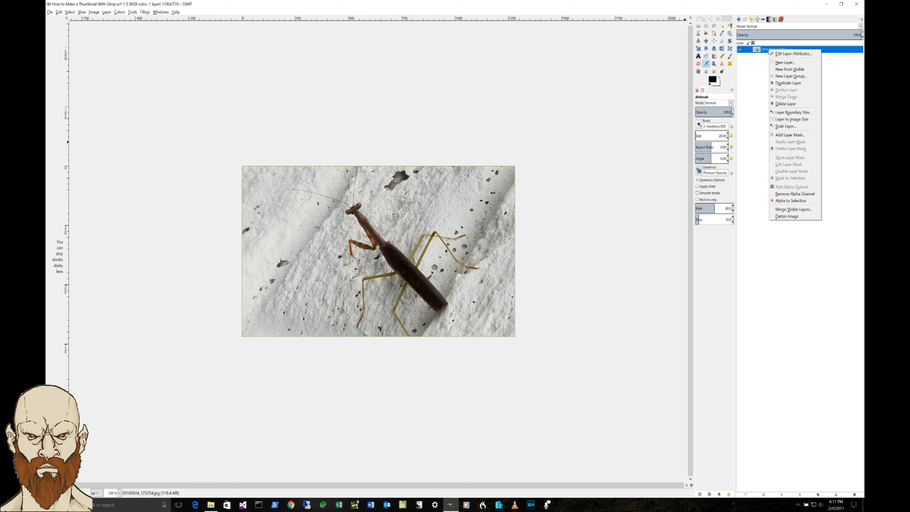
left_click(784, 63)
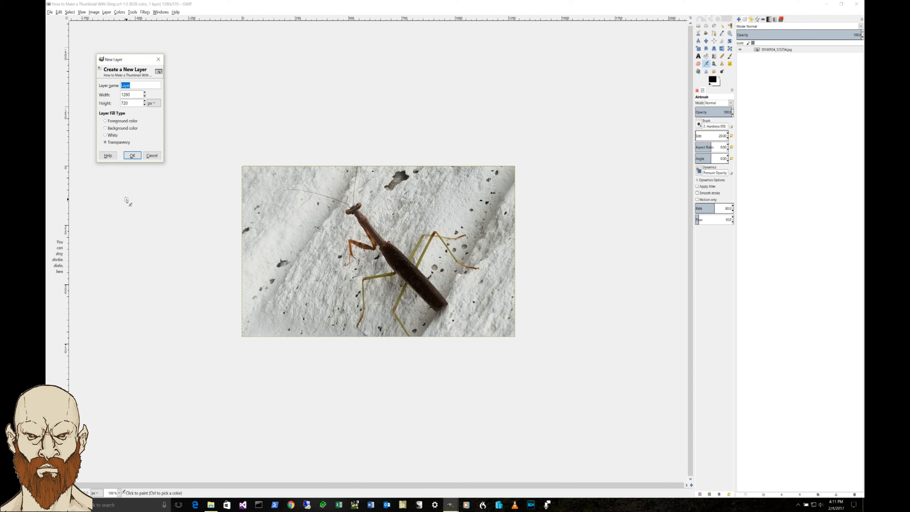
type("Black")
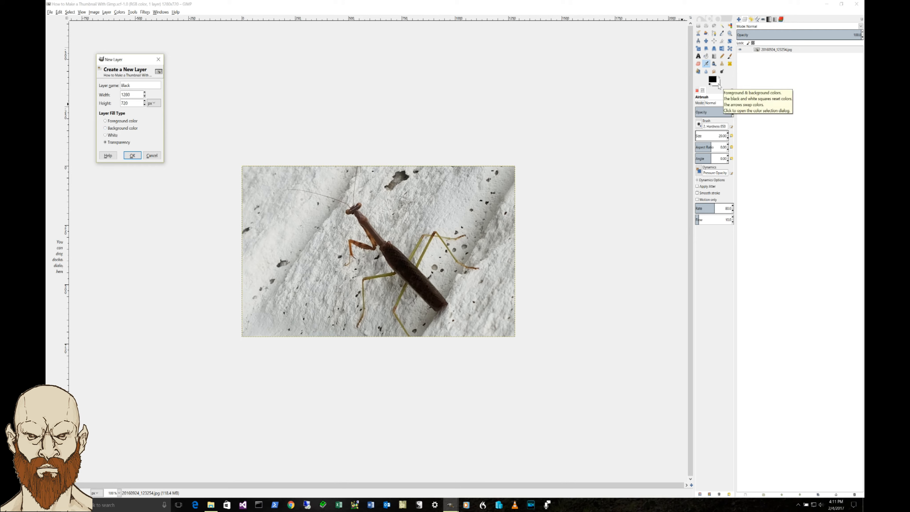
left_click(106, 121)
left_click(135, 156)
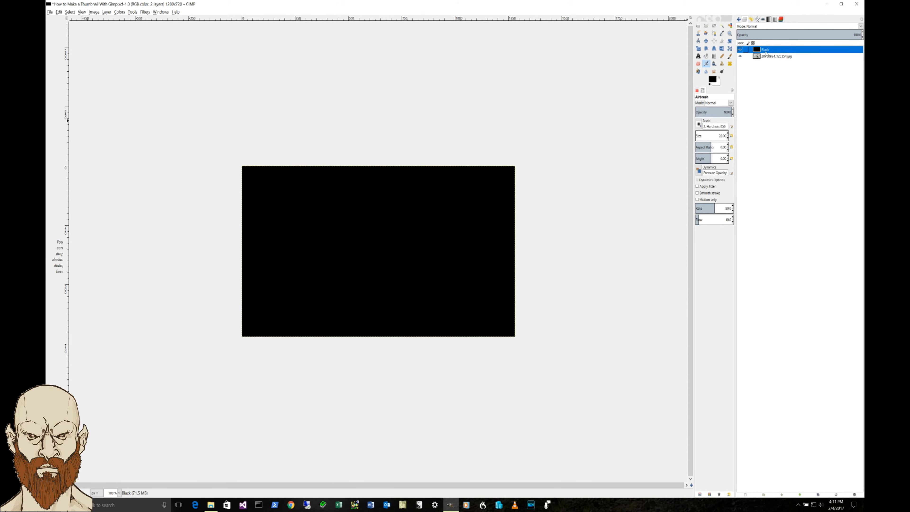
mouse_move(764, 51)
left_mouse_down()
mouse_move(766, 66)
mouse_move(765, 47)
left_mouse_up()
Draw a text box about 1257 × 676 px over the black layer and set its font to TeX Gyre Adventor Bold, size 100
left_click(699, 56)
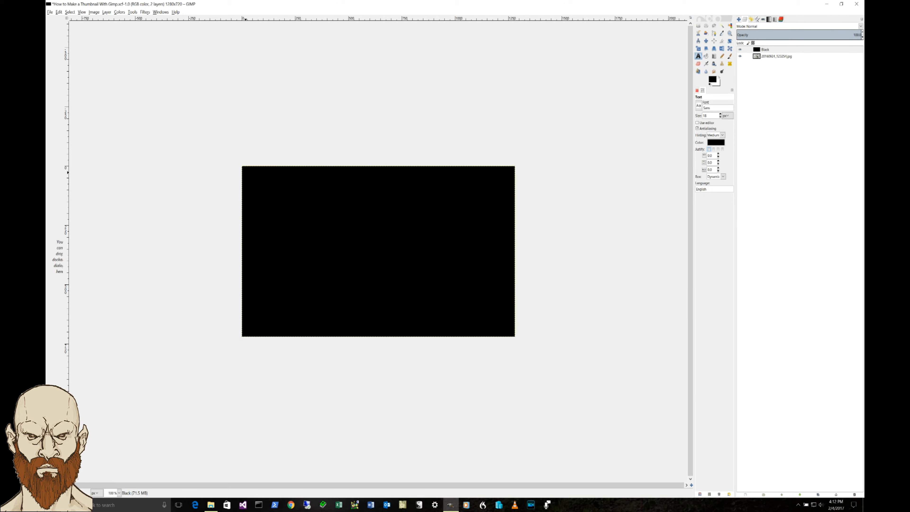
left_click_drag(244, 171, 513, 333)
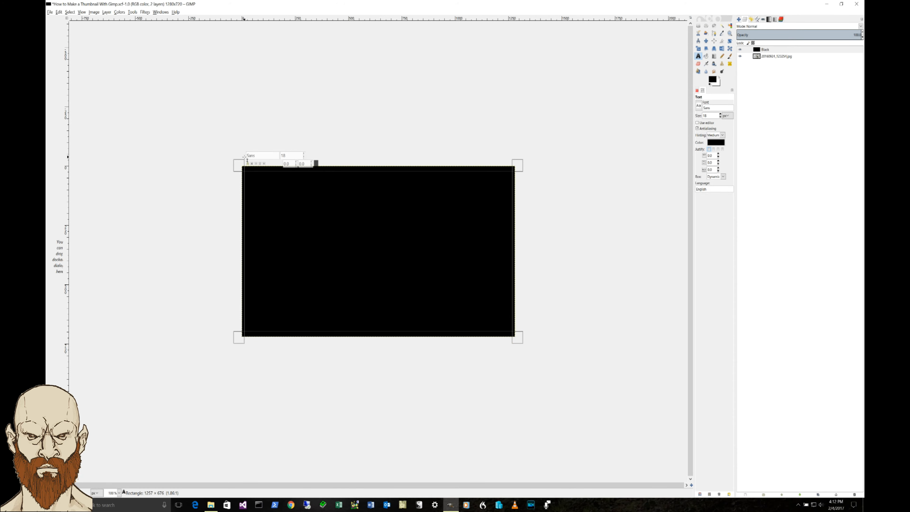
left_click_drag(259, 155, 232, 149)
type("Tex")
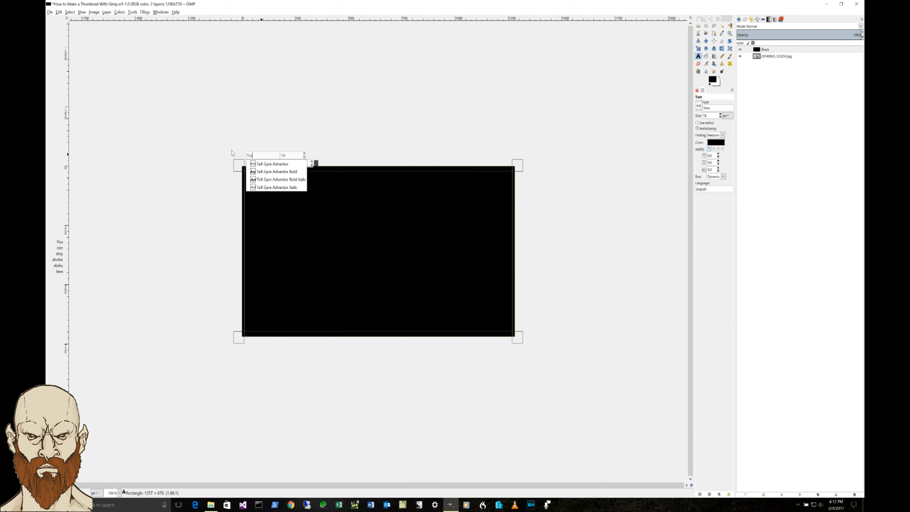
key("Down")
key("Down")
key("Return")
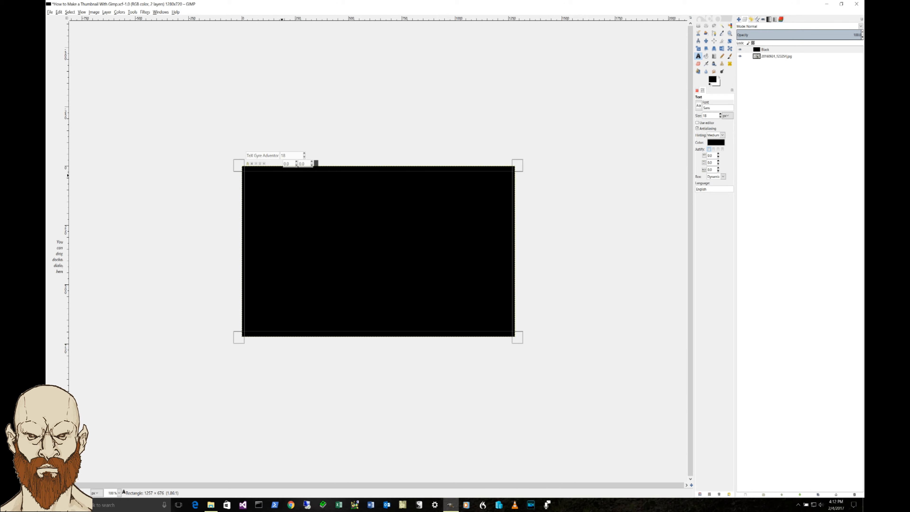
double_click(294, 155)
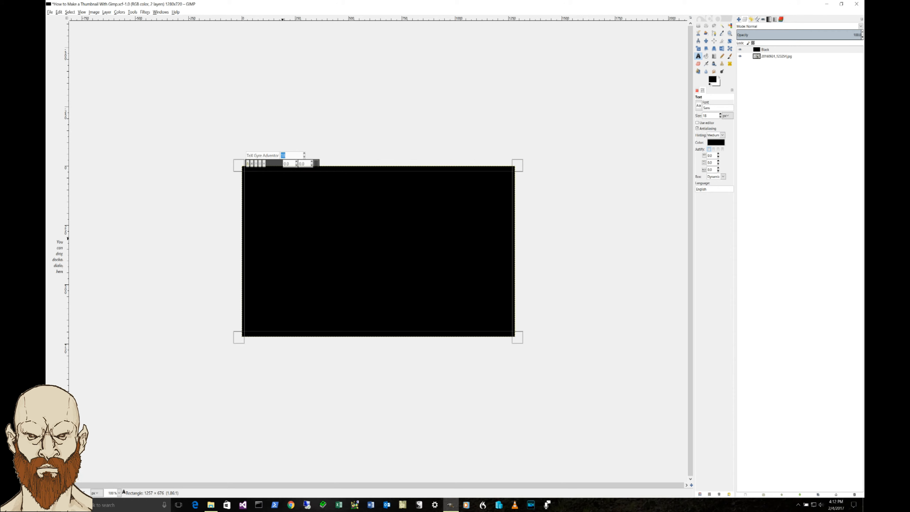
type("100")
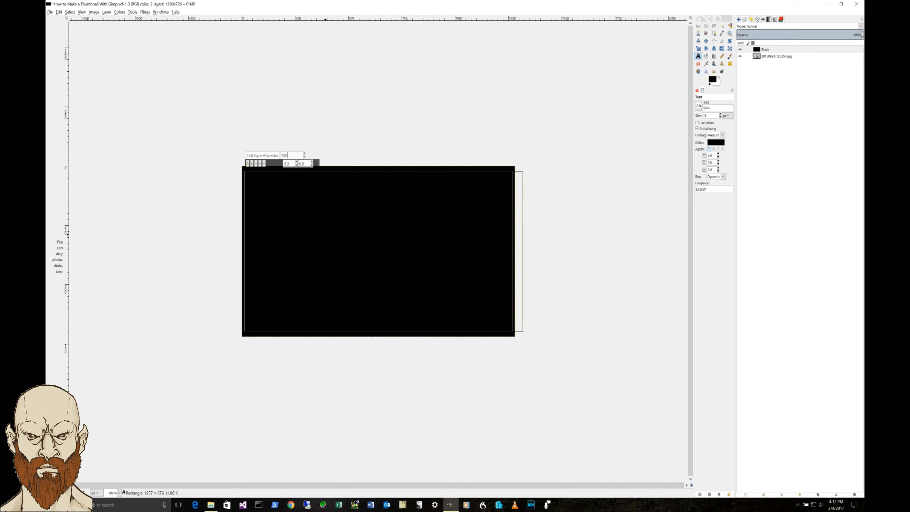
Swap the foreground and background colors and confirm white as the text color
left_click(721, 78)
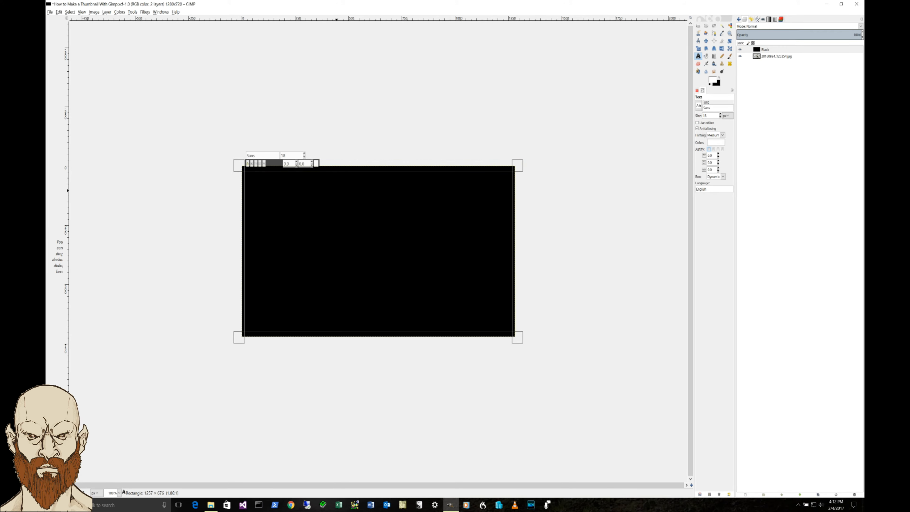
key("BackSpace")
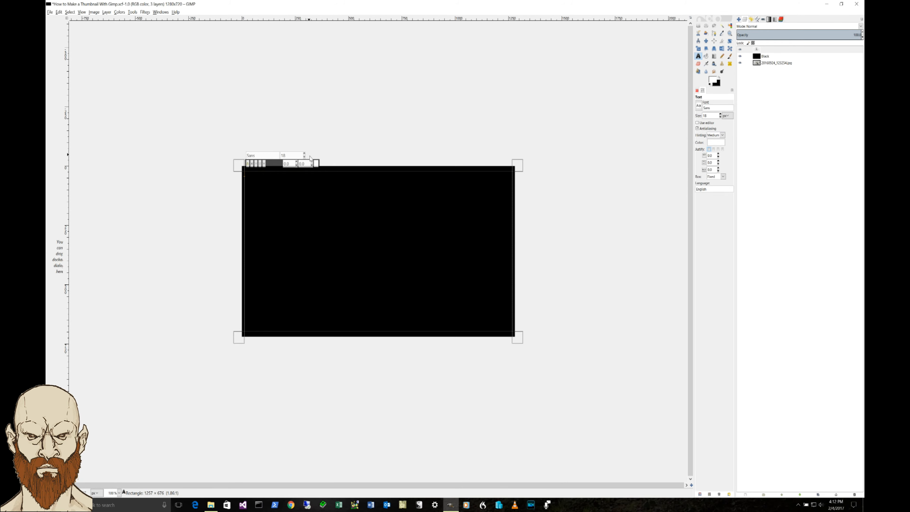
left_click(316, 164)
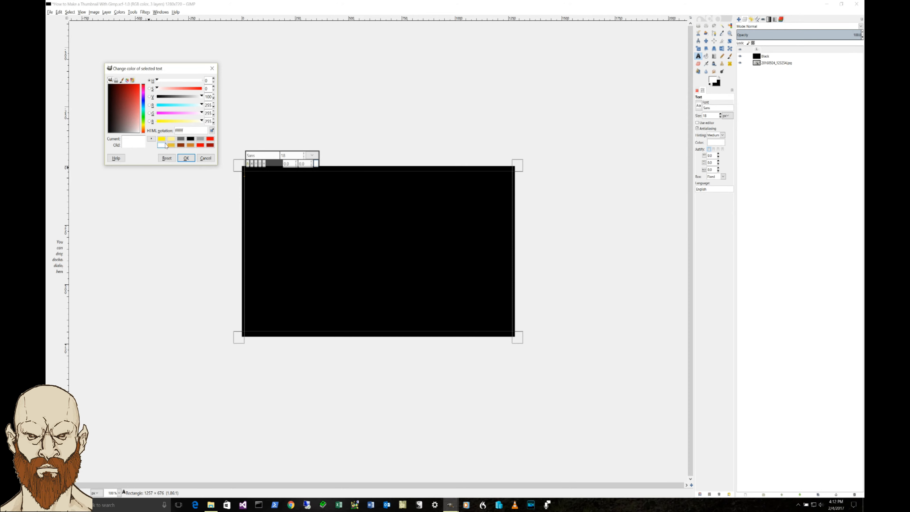
left_click(187, 159)
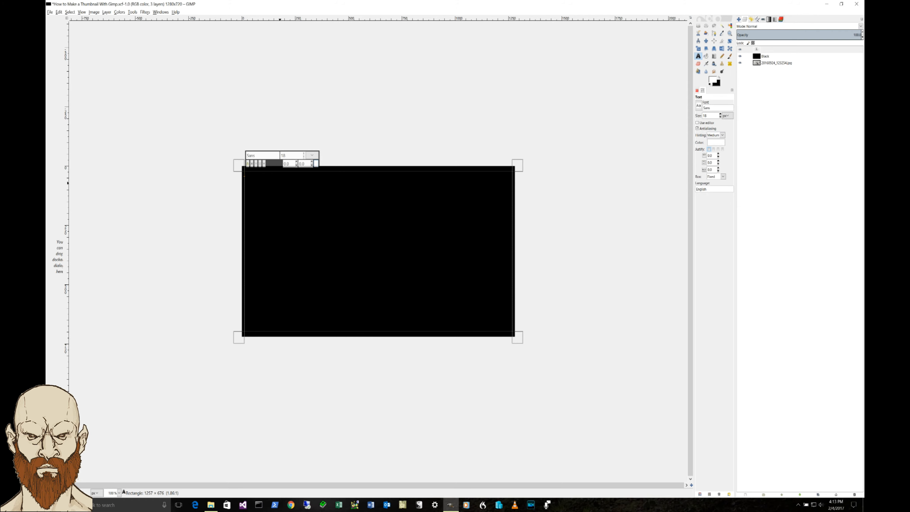
Try to set the Text tool to TeX Gyre Adventor Bold with centered justification and apply it in the existing text box
double_click(255, 155)
left_click(266, 92)
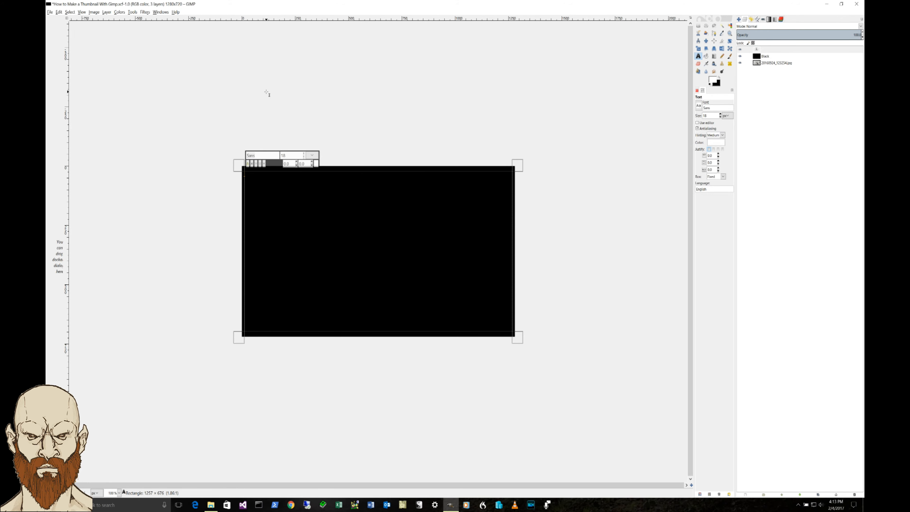
left_click(670, 131)
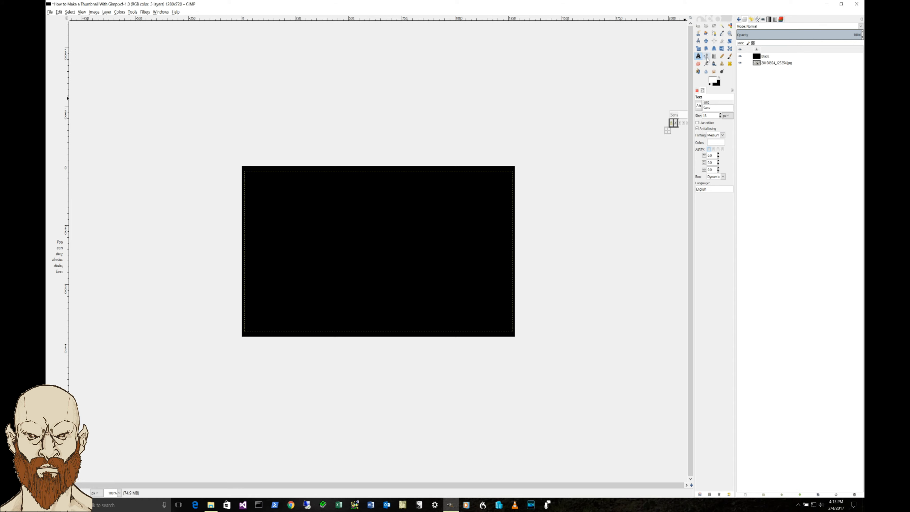
left_click(706, 41)
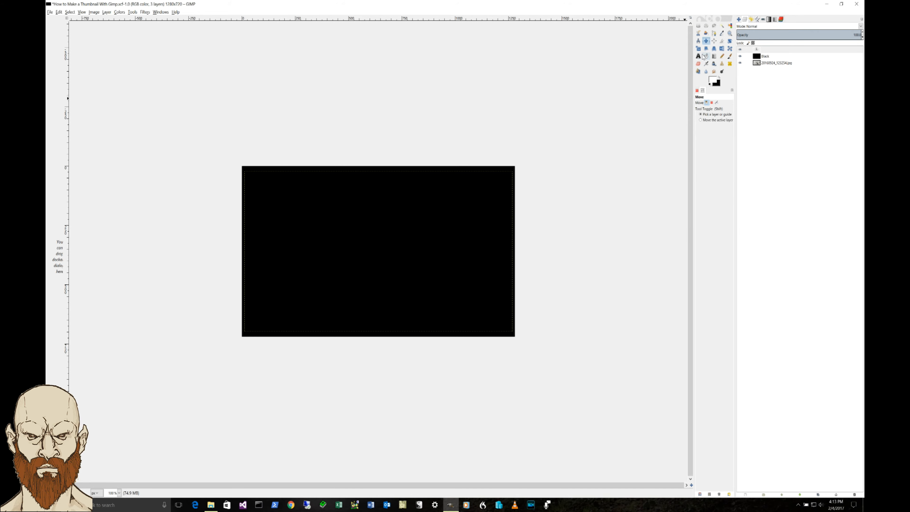
left_click(698, 56)
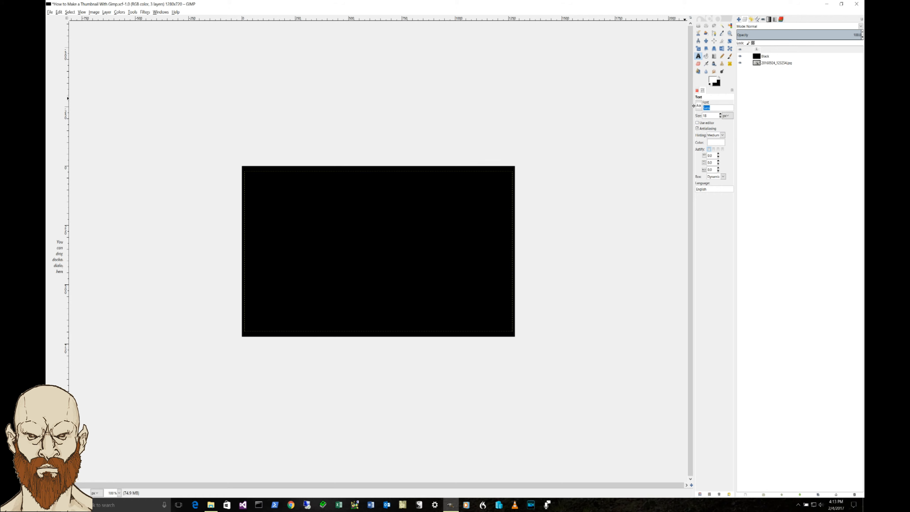
type("Tex")
key("Down")
key("Down")
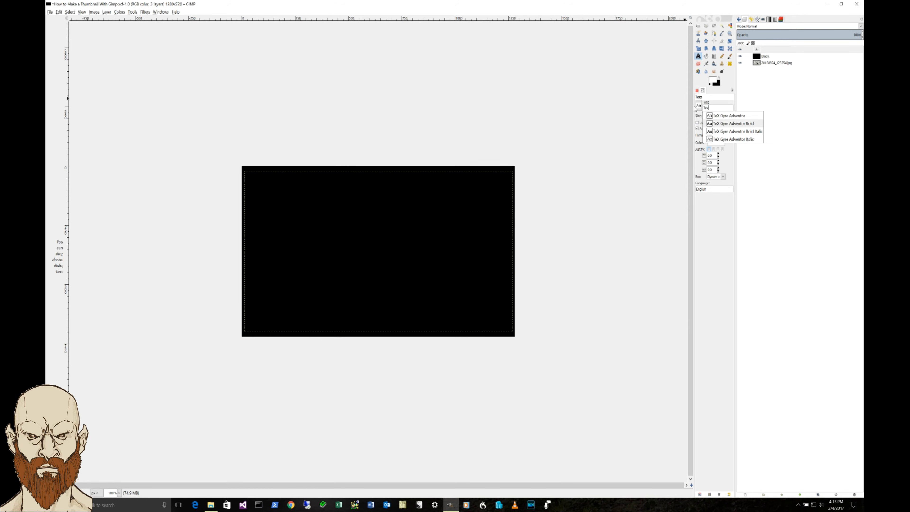
key("Return")
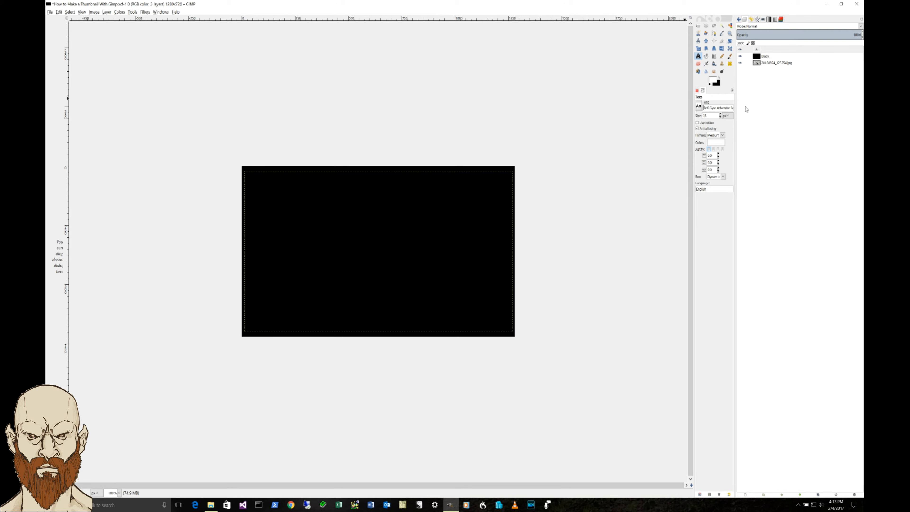
key("Tab")
type("10")
left_click(718, 150)
left_click(249, 179)
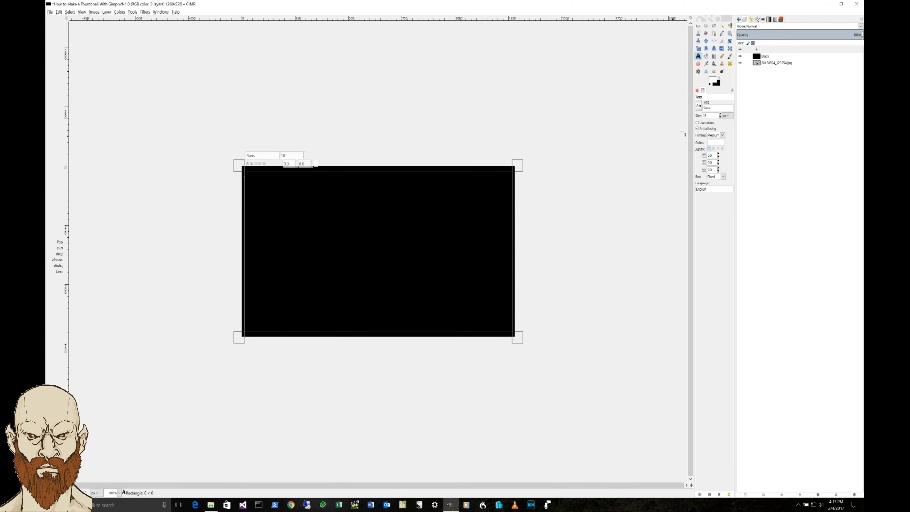
Set the Text tool to TeX Gyre Adventor Bold, size 100 px, with centered justification
left_click(659, 146)
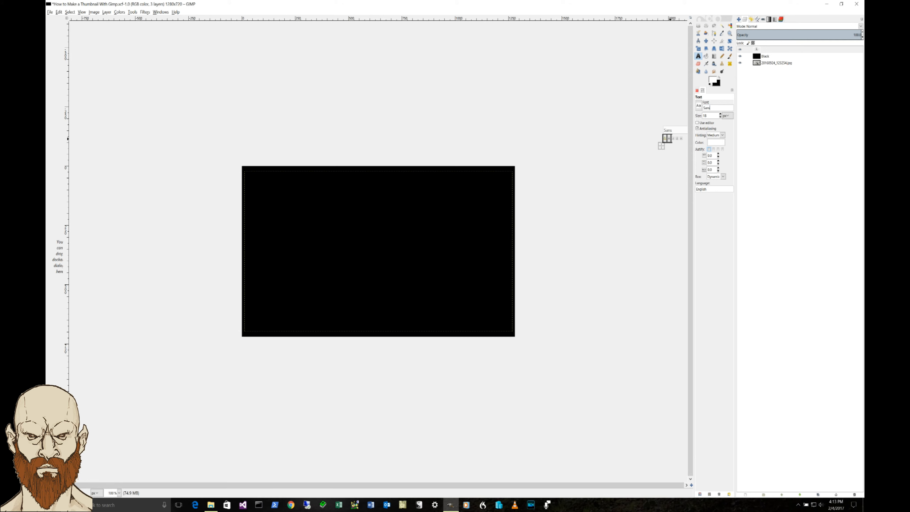
double_click(707, 108)
type("Te")
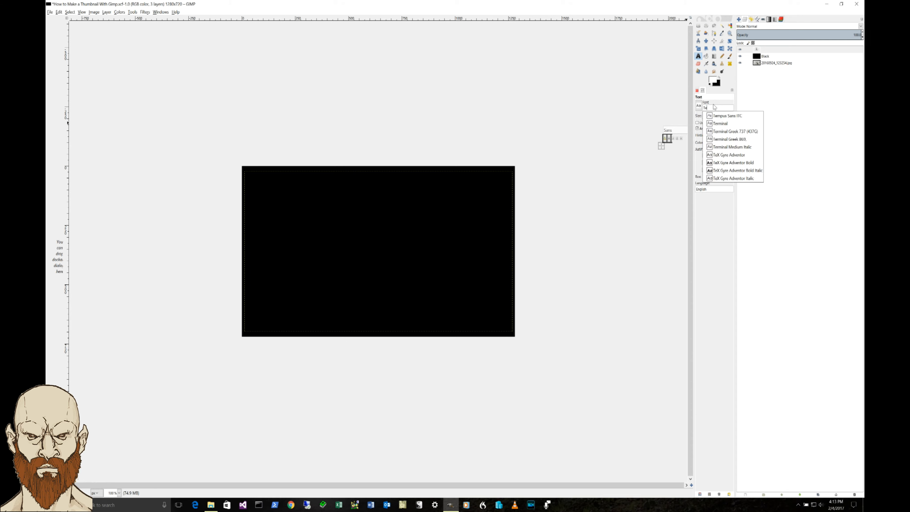
key("Down")
key("Down")
key("Down")
key("Down")
key("Down")
key("Down")
key("Down")
key("Return")
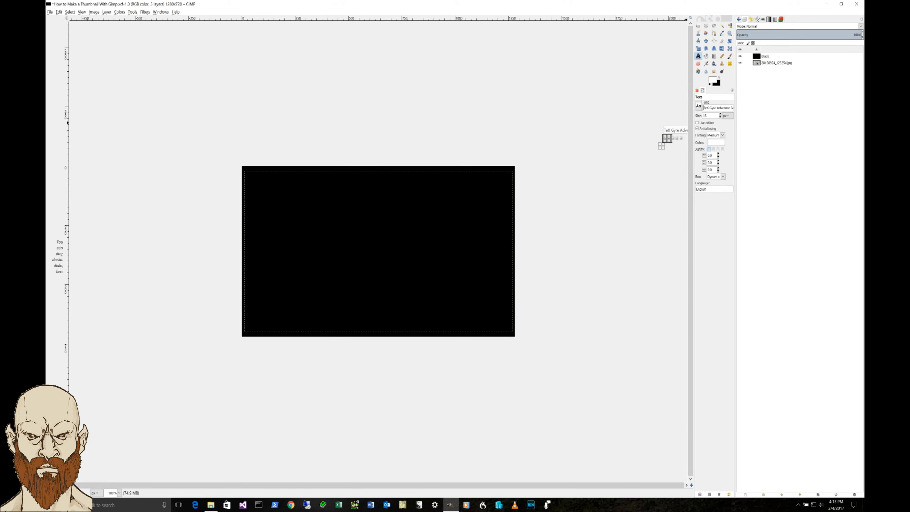
key("Tab")
left_click(718, 150)
Draw a text box about 1269 × 702 px and enter the author's full name with "How to Make a Thumbnail With Gimp" beneath it
left_click_drag(244, 169, 515, 335)
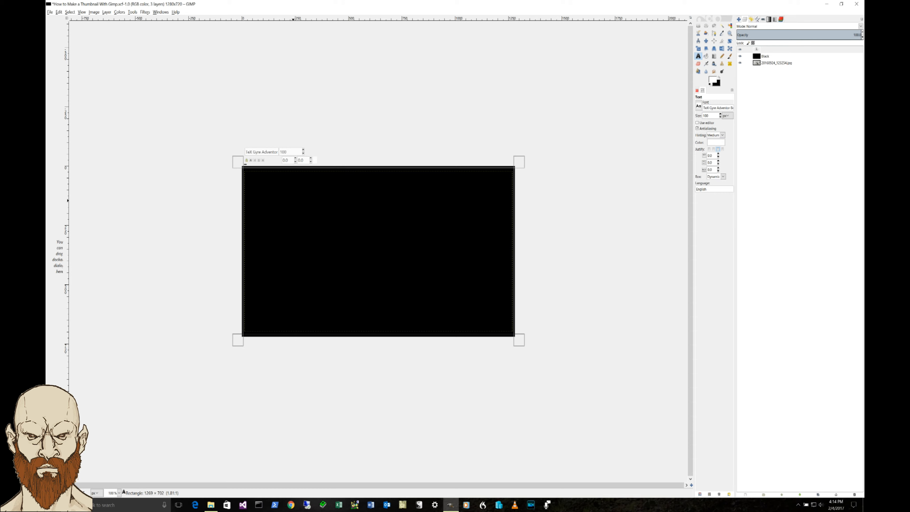
type("Jeff")
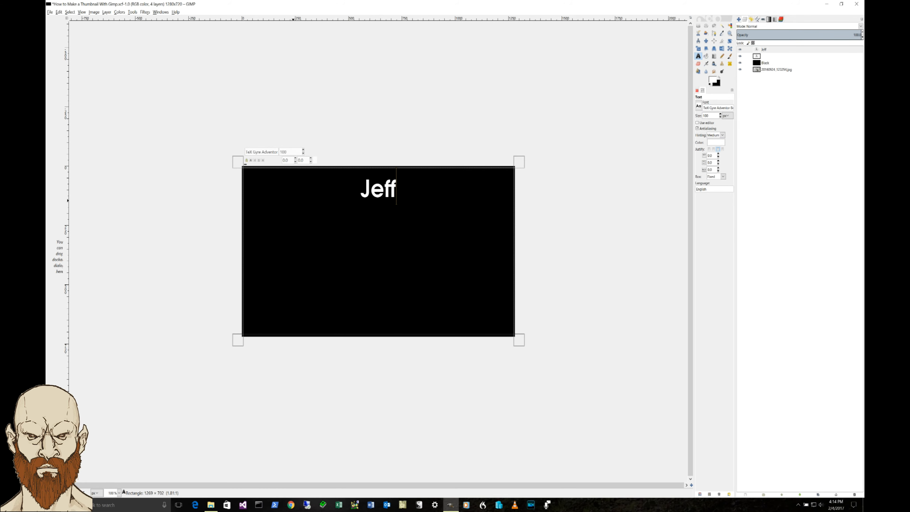
type("rey Mc")
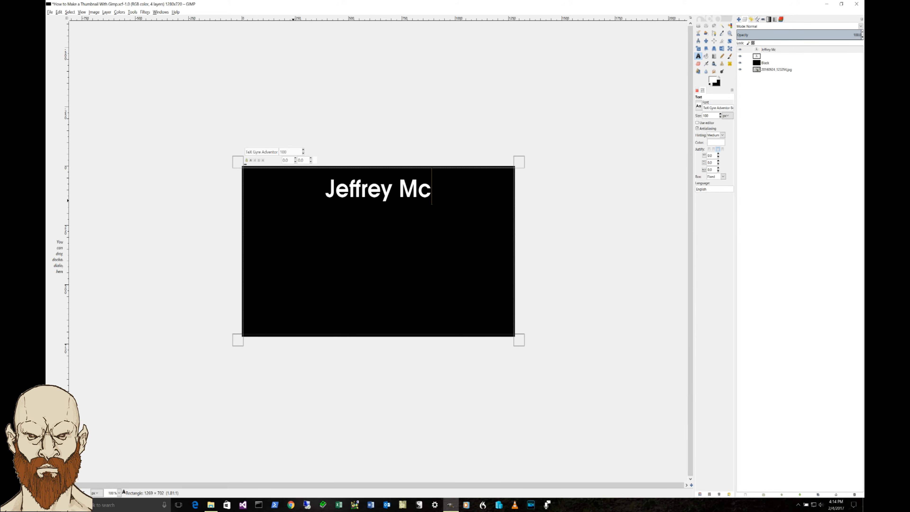
type("Arthur")
key("Return")
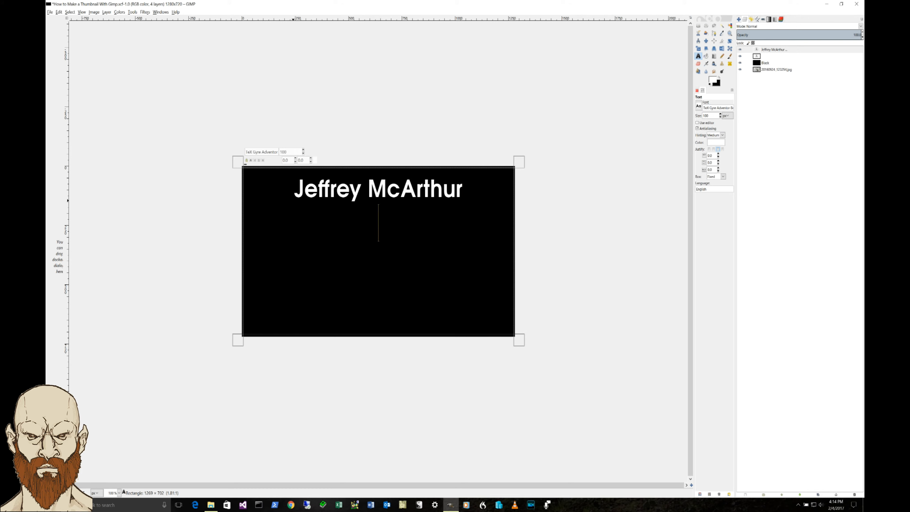
type("How to Make a Thumbnail With Gimp")
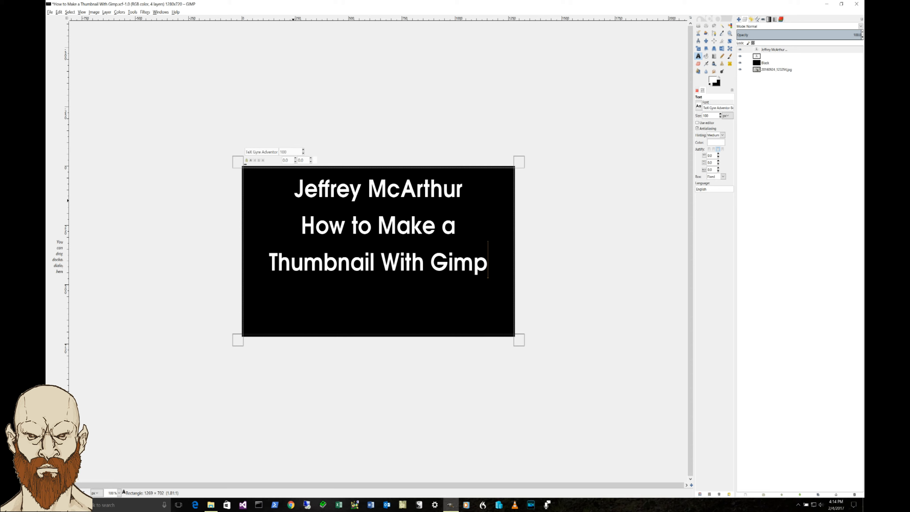
Insert a line break before "With Gimp" in the title text
key("Left")
key("Left")
key("Left")
key("Left")
key("Left")
key("Left")
key("Left")
key("Left")
key("Left")
key("Return")
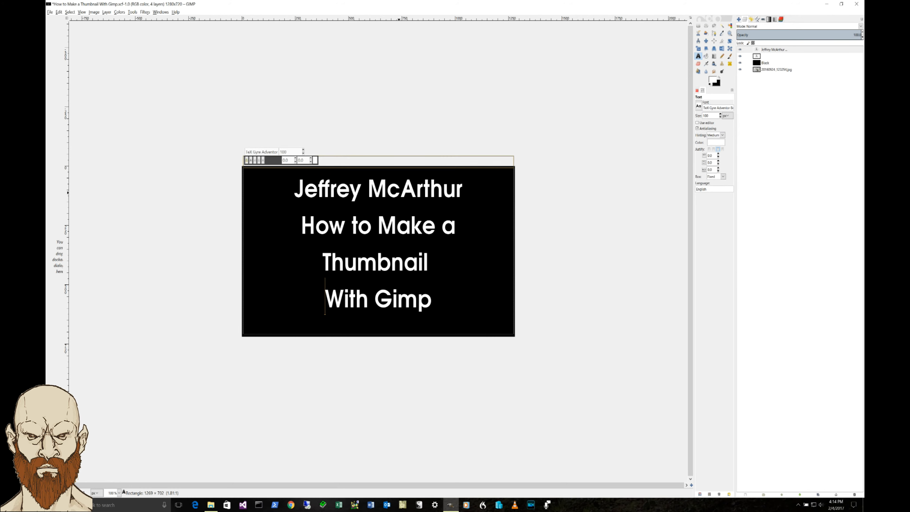
Reduce the font size of the letter "c" in the author's surname to 80
left_click_drag(399, 191, 393, 193)
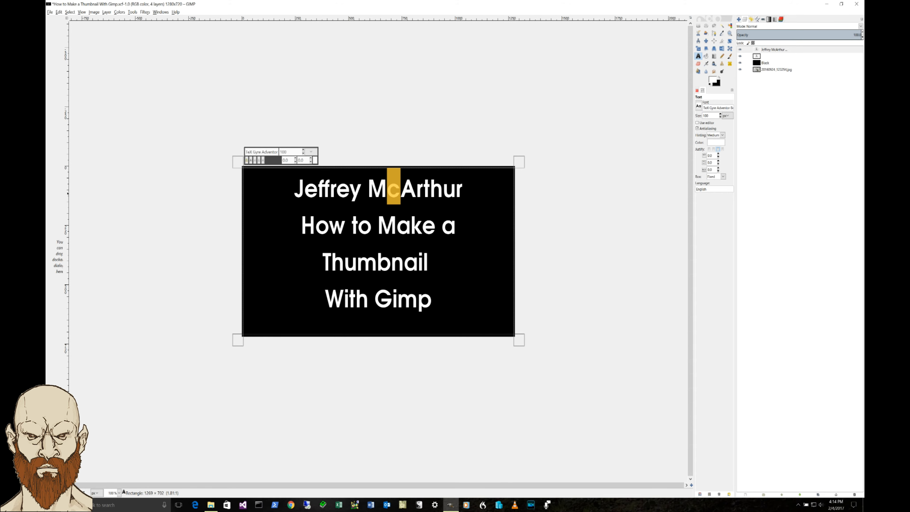
left_click(304, 154)
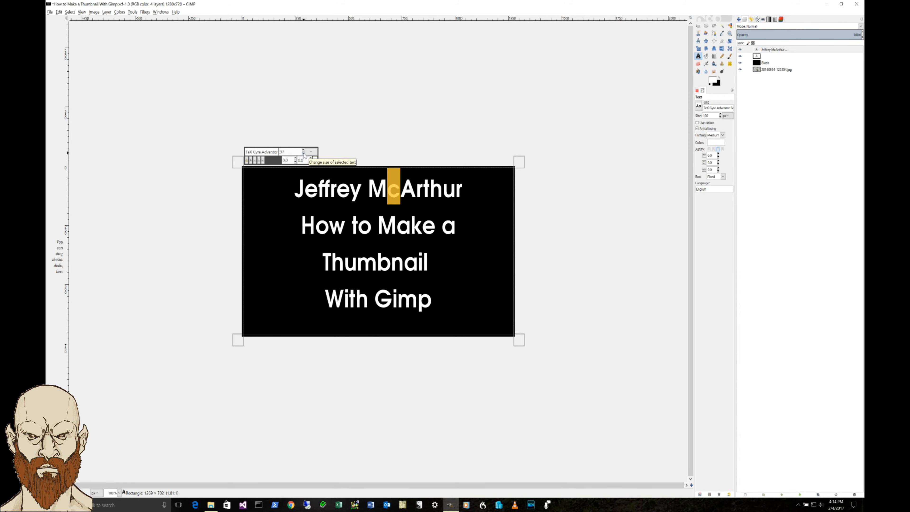
left_click(304, 154)
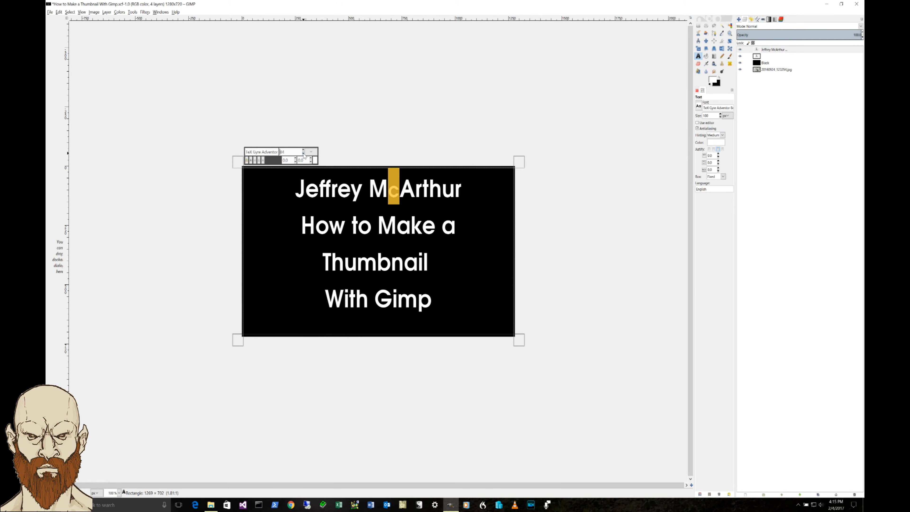
left_click(303, 153)
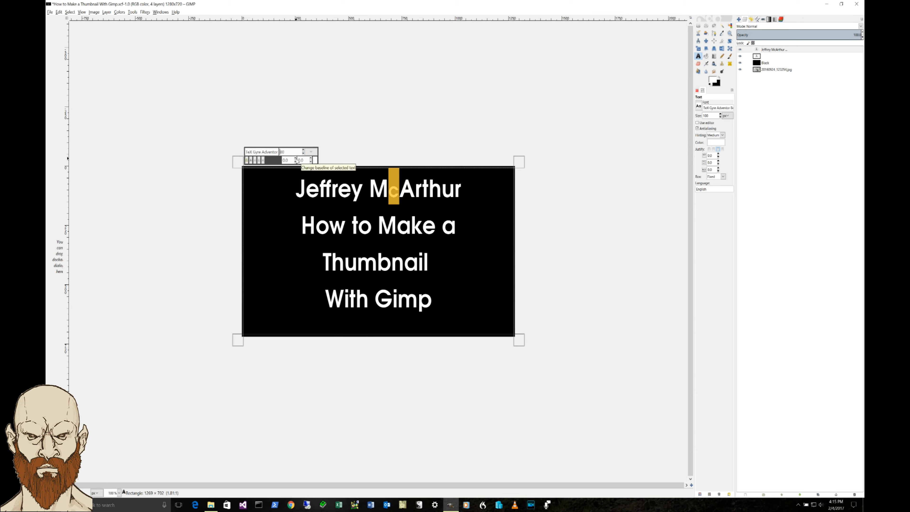
Reselect the smaller "c" in the author's surname and raise its baseline so it sits as a superscript
left_click(294, 156)
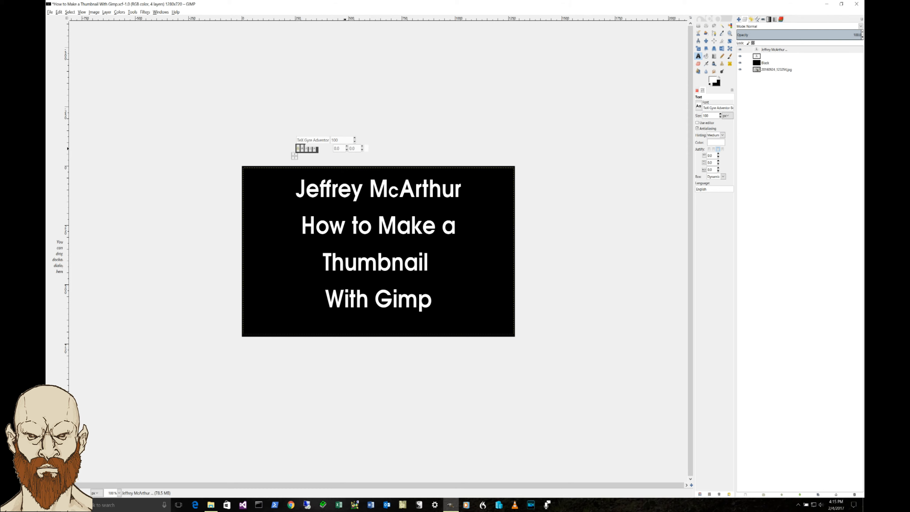
double_click(347, 146)
left_click(307, 182)
key("Right")
key("Right")
key("Right")
key("Right")
key("Right")
key("Right")
key("Right")
key("Right")
key("Right")
key("shift+Left")
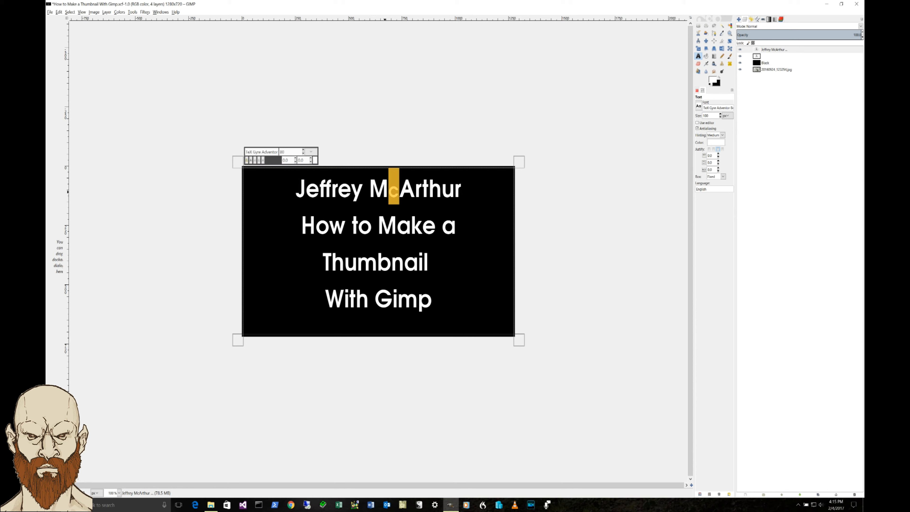
left_click(295, 158)
left_click(296, 158)
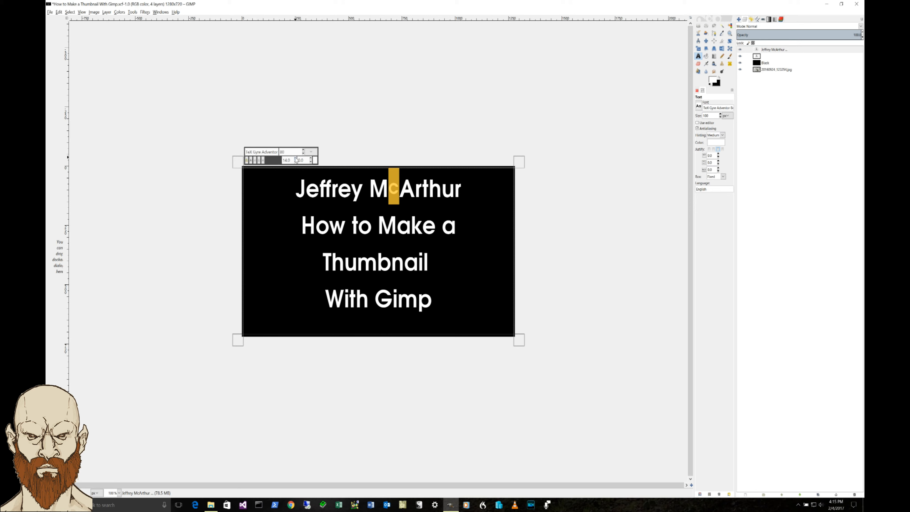
left_click(296, 158)
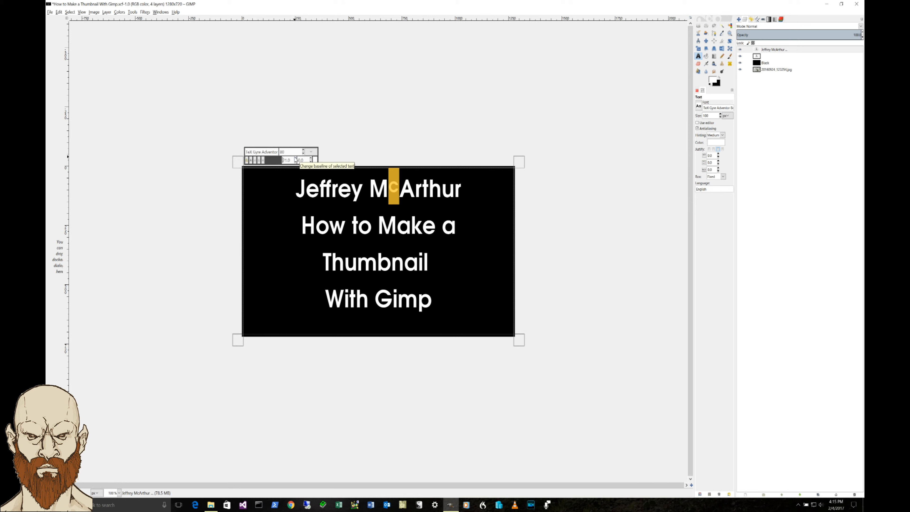
left_click(295, 158)
left_click(295, 158)
left_click(295, 158)
left_click(295, 158)
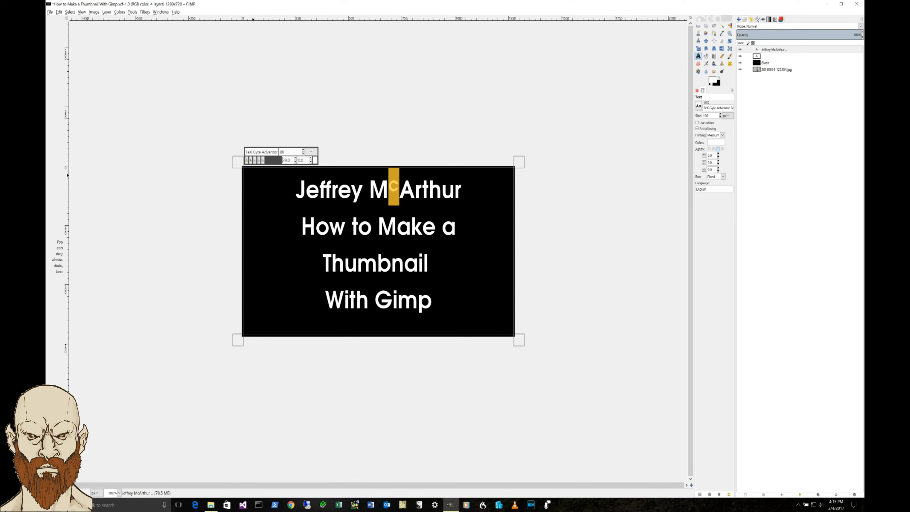
Underline the superscript "c" in the author's surname and set the kerning of that letter and the following capital "A" to -1.0
left_click(259, 162)
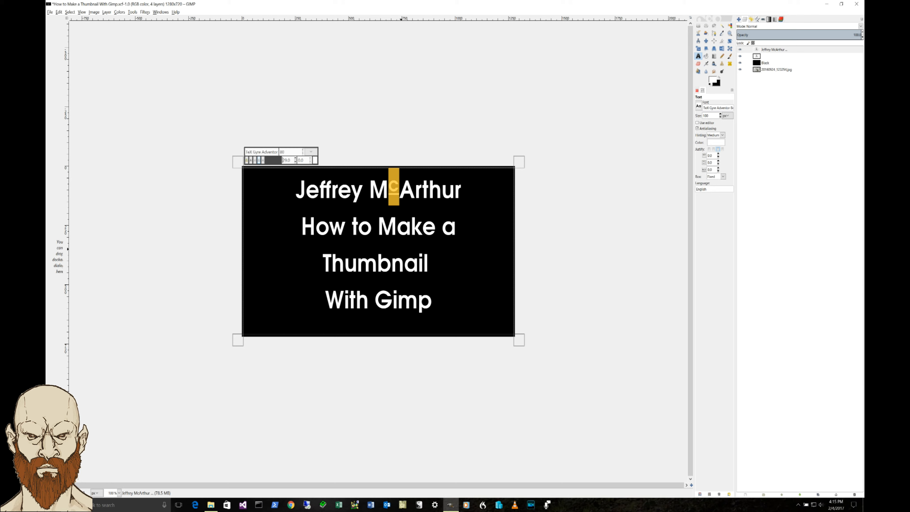
left_click(311, 162)
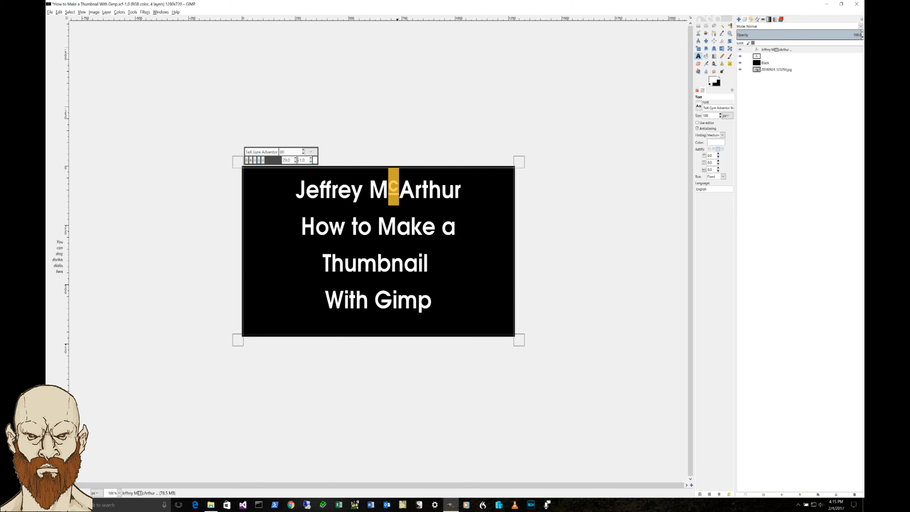
left_click(399, 186)
left_click_drag(400, 190, 414, 191)
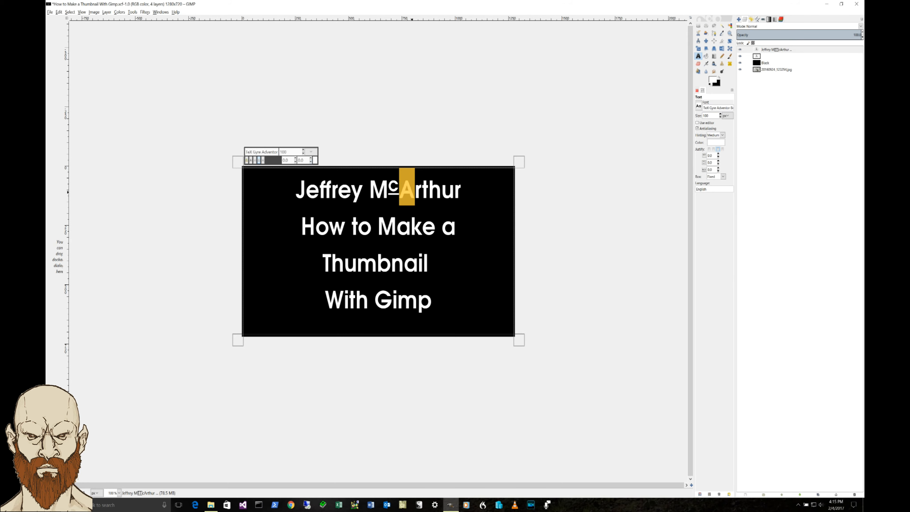
left_click(311, 163)
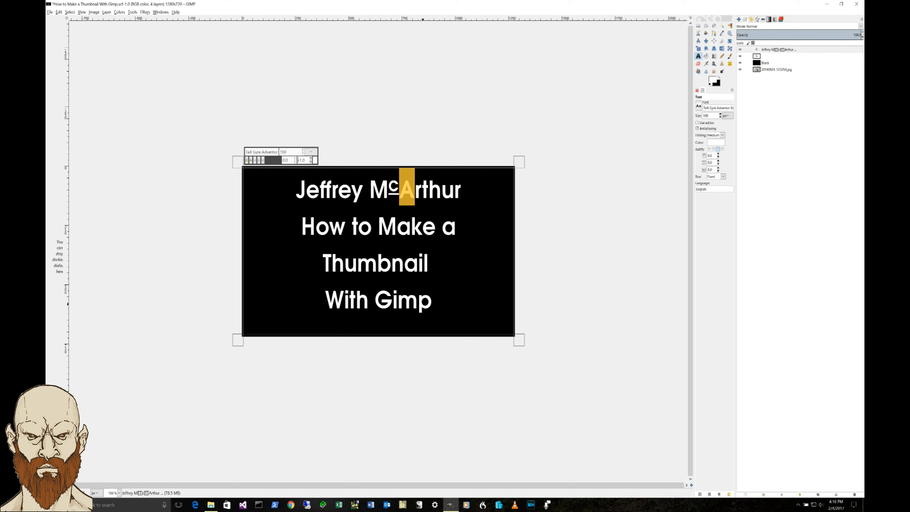
left_click(441, 304)
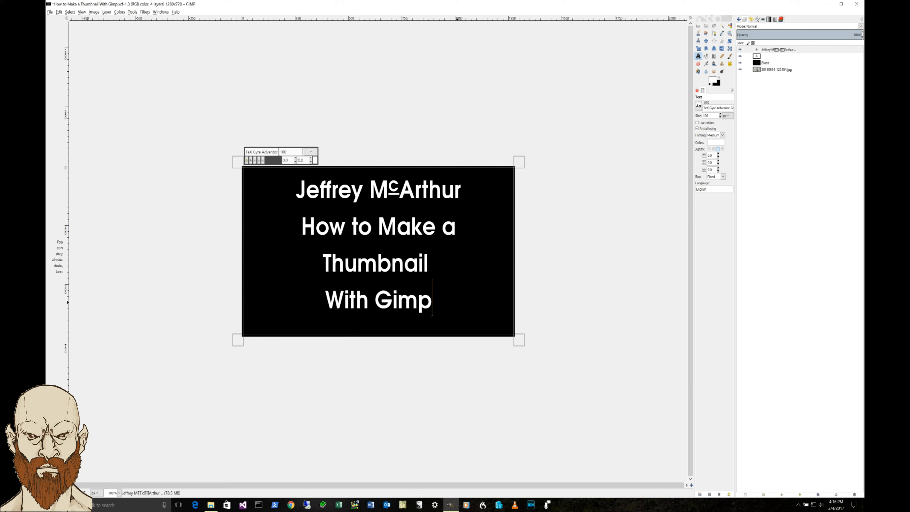
Remove the leftover empty text layer above the Black layer
left_click(762, 57)
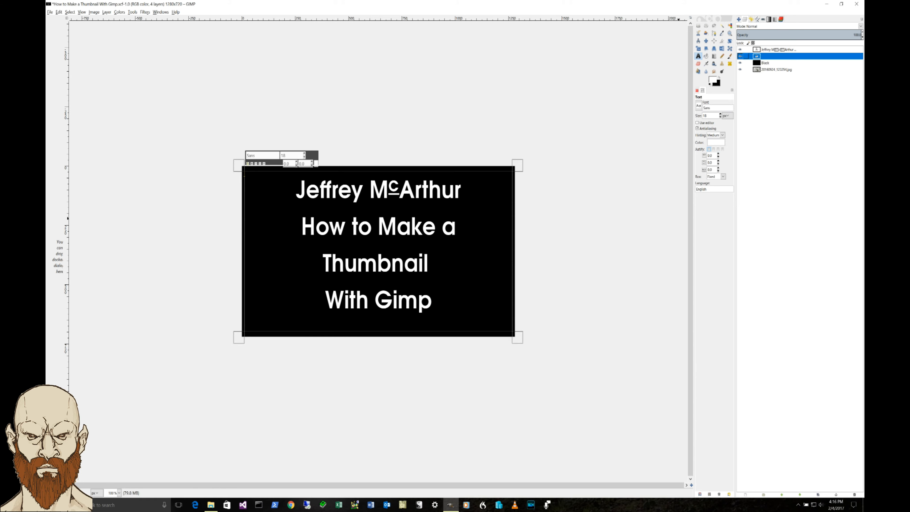
right_click(761, 58)
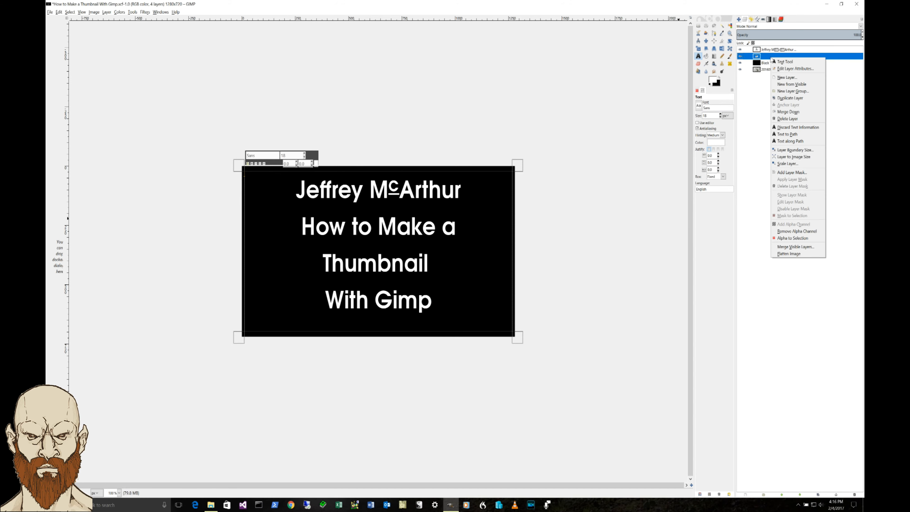
left_click(788, 114)
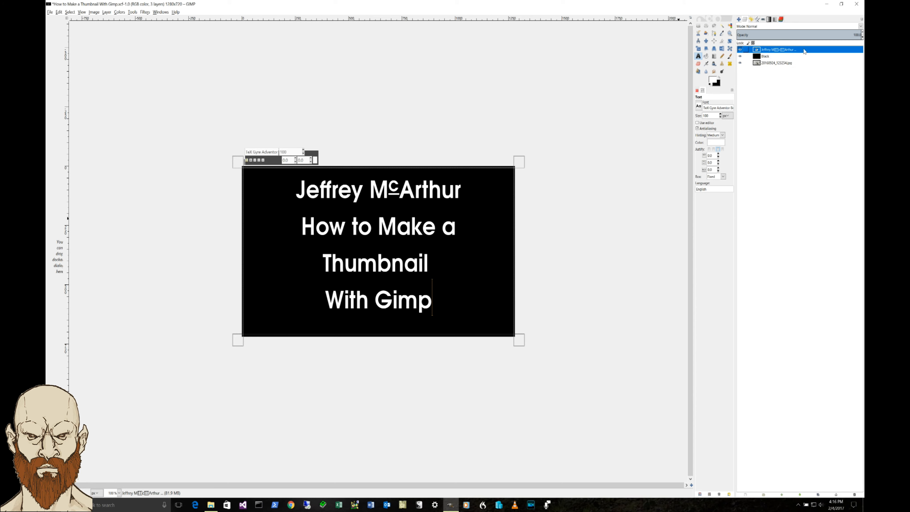
Move the Black layer beneath the mantis photo layer in the layer stack
left_click(765, 56)
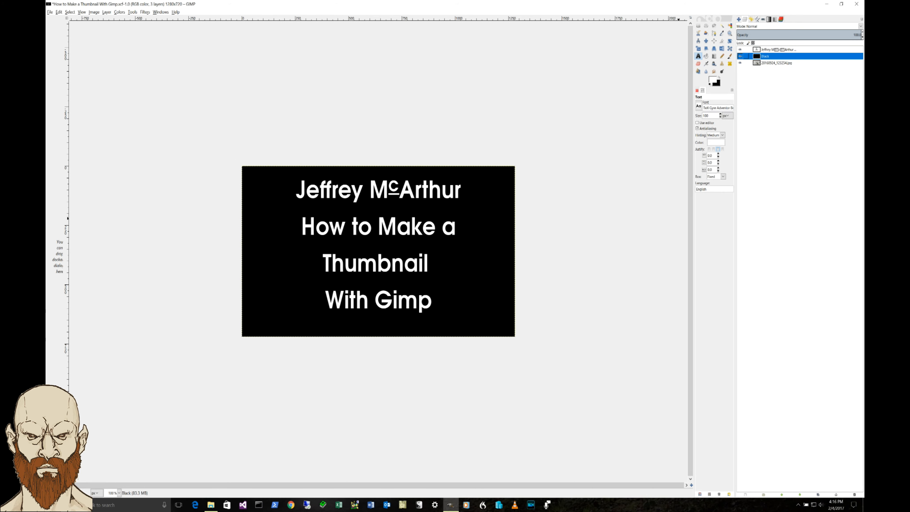
left_click(768, 63)
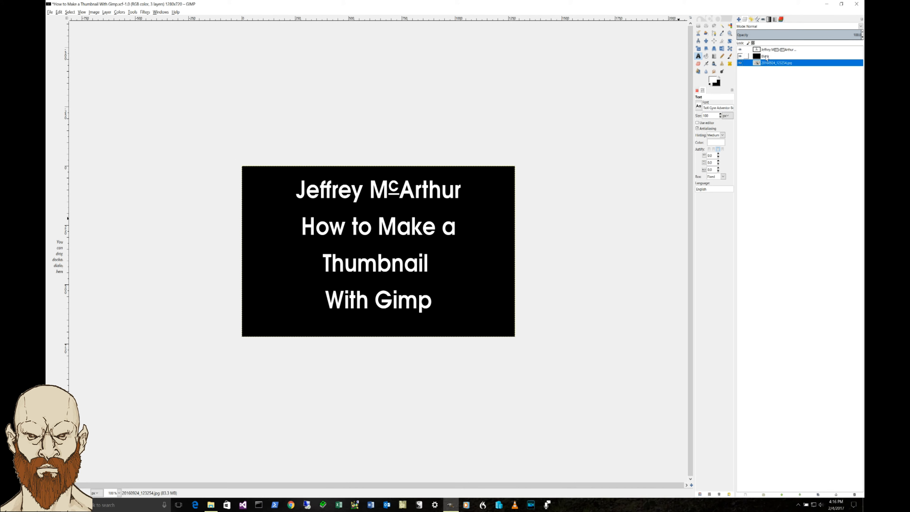
left_click_drag(765, 57, 765, 70)
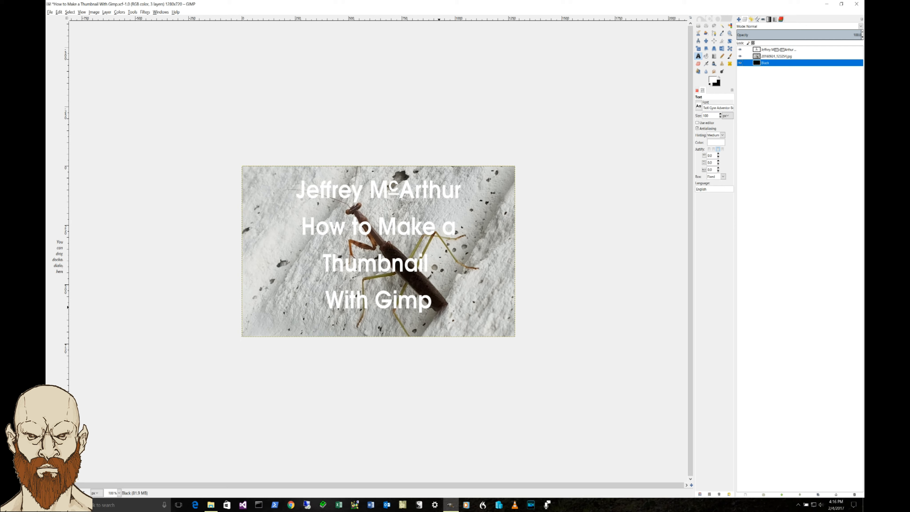
Select all four lines of the title text and create a path from the text
left_click(439, 305)
left_click_drag(438, 305, 298, 199)
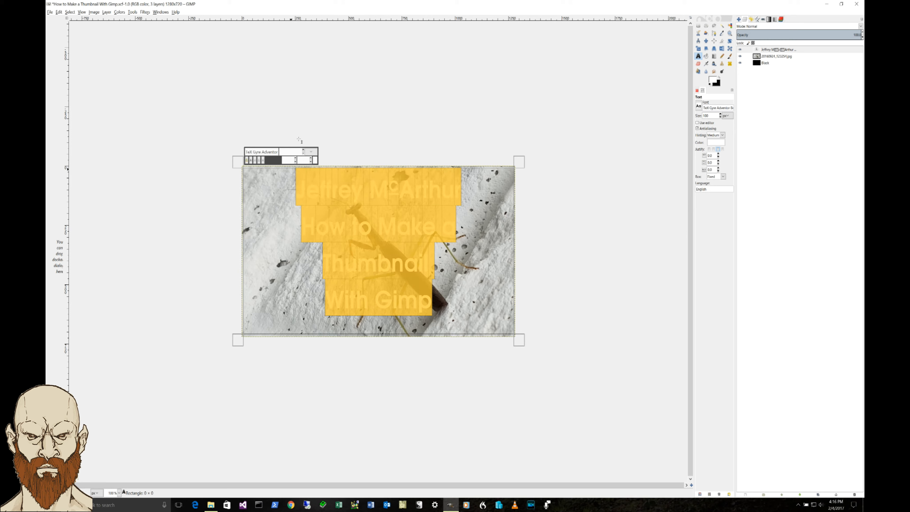
left_click(106, 13)
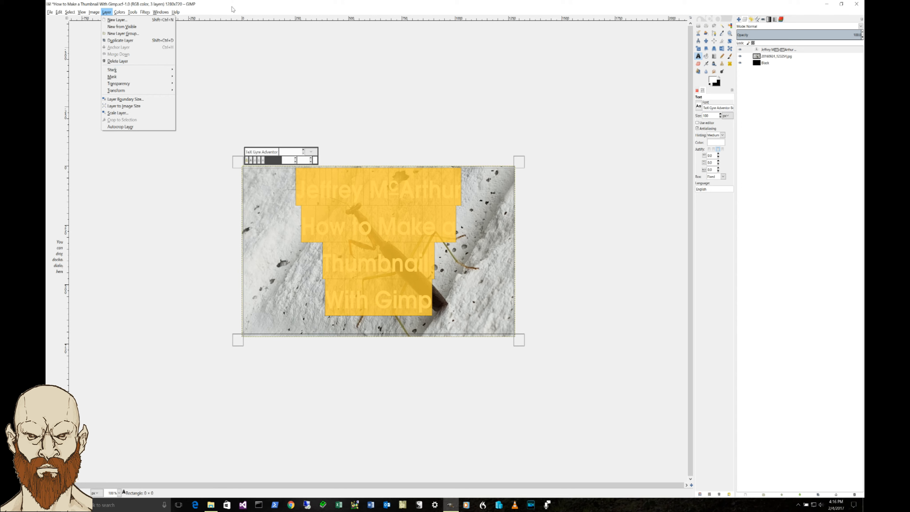
left_click(311, 81)
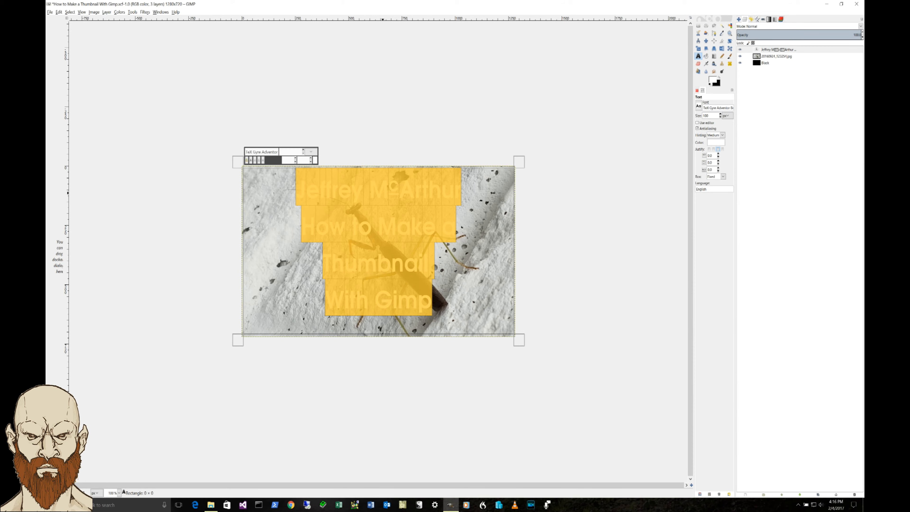
right_click(383, 194)
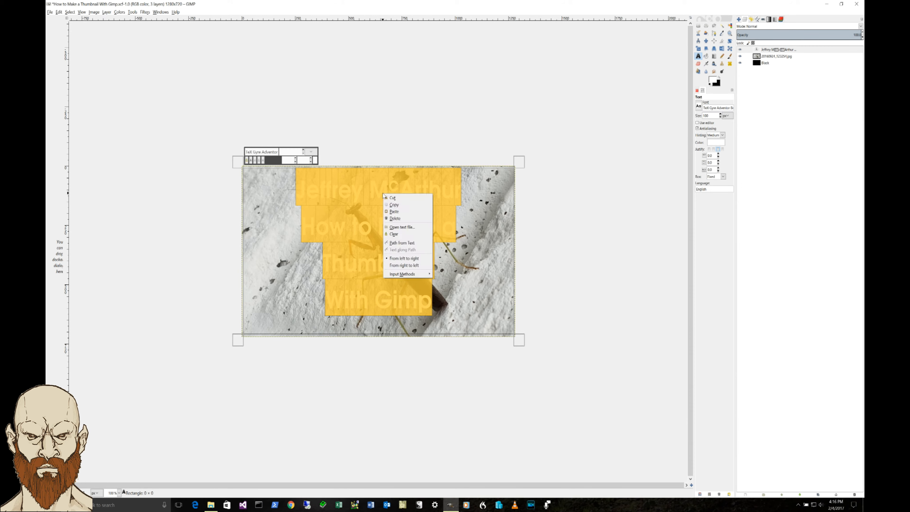
left_click(398, 245)
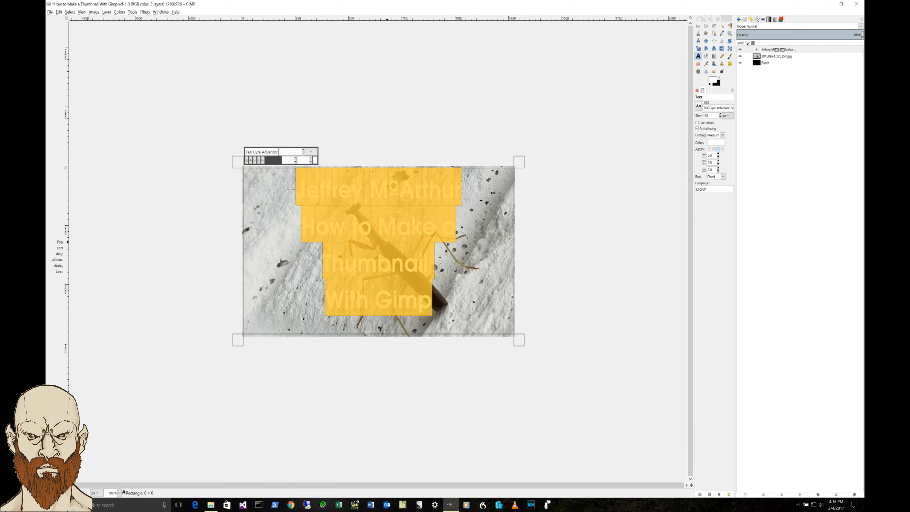
left_click(107, 12)
left_click(112, 21)
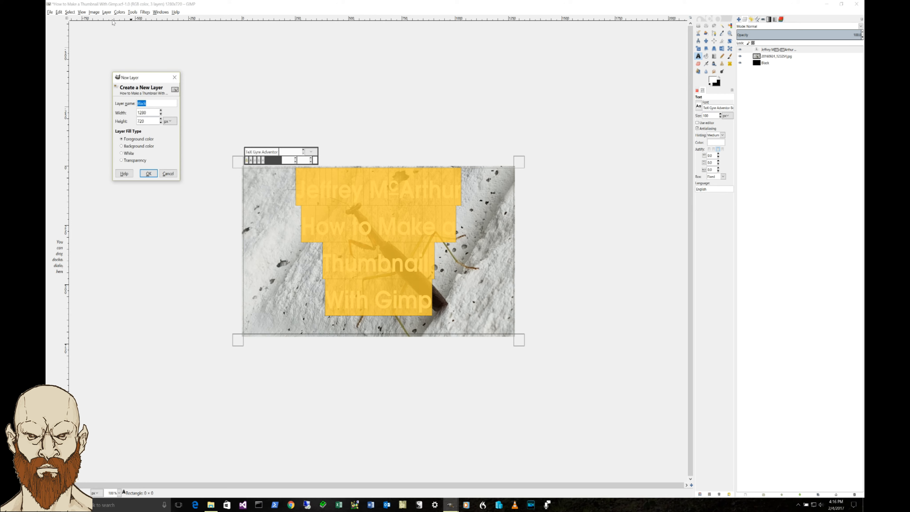
type("Outline")
key("Return")
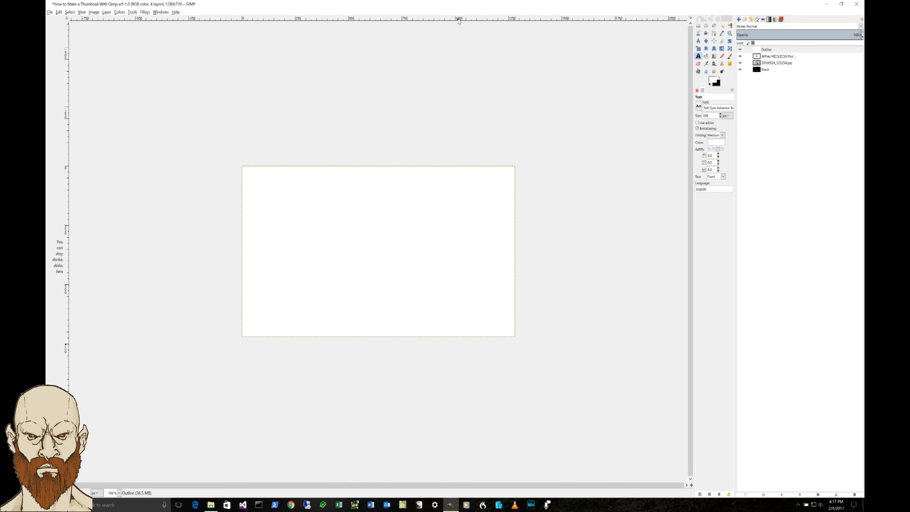
right_click(772, 51)
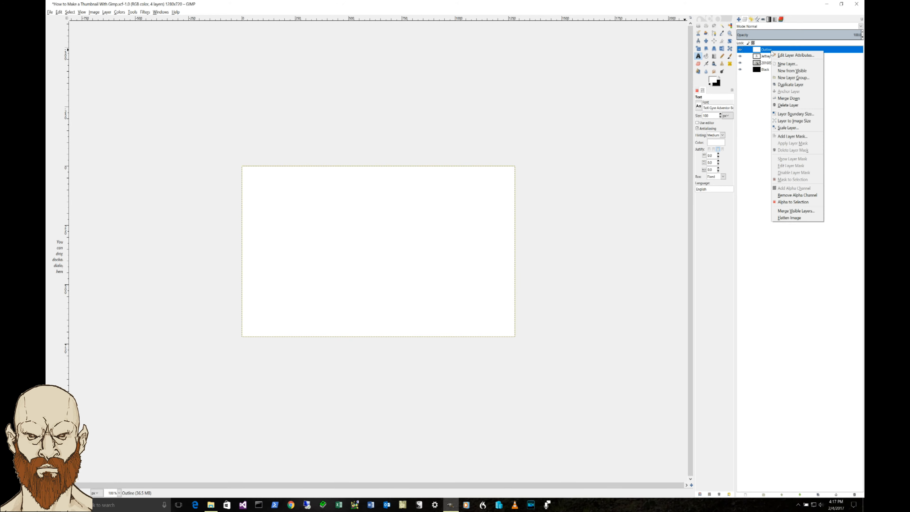
left_click(787, 105)
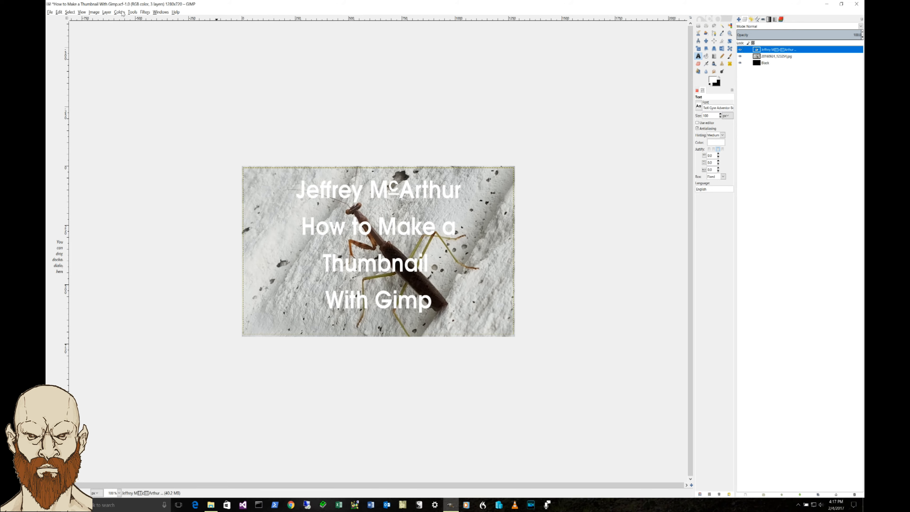
Add a new 1280 × 720 px layer named Outline with transparency fill above the title text layer
left_click(106, 12)
left_click(114, 22)
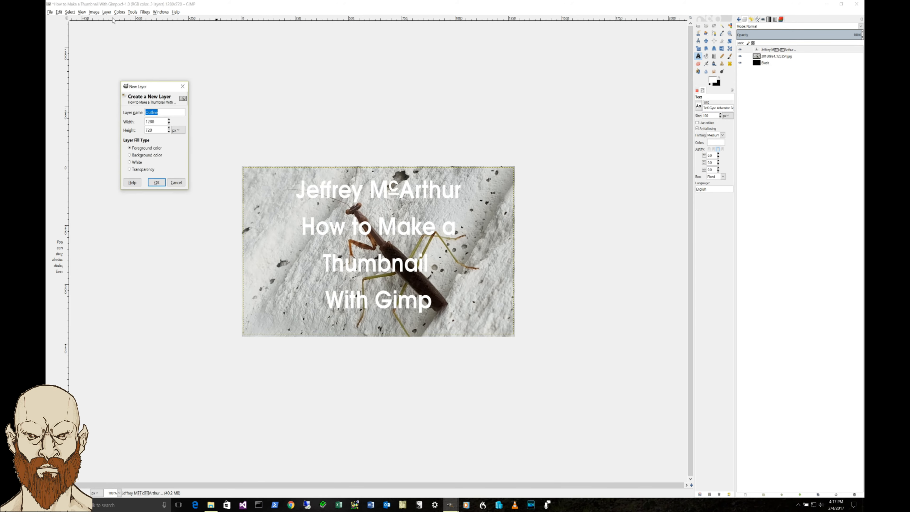
left_click(129, 169)
left_click(156, 183)
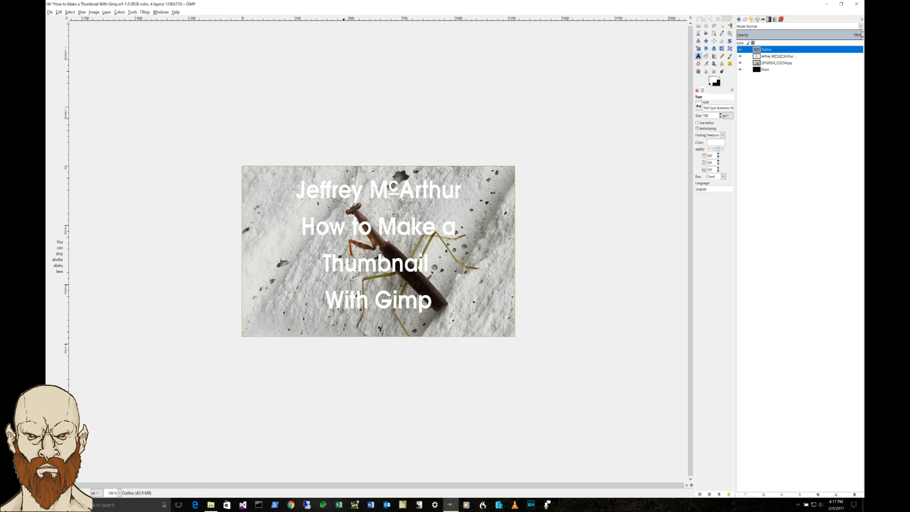
With the Outline layer active, create a selection from the title text's path
left_click(70, 12)
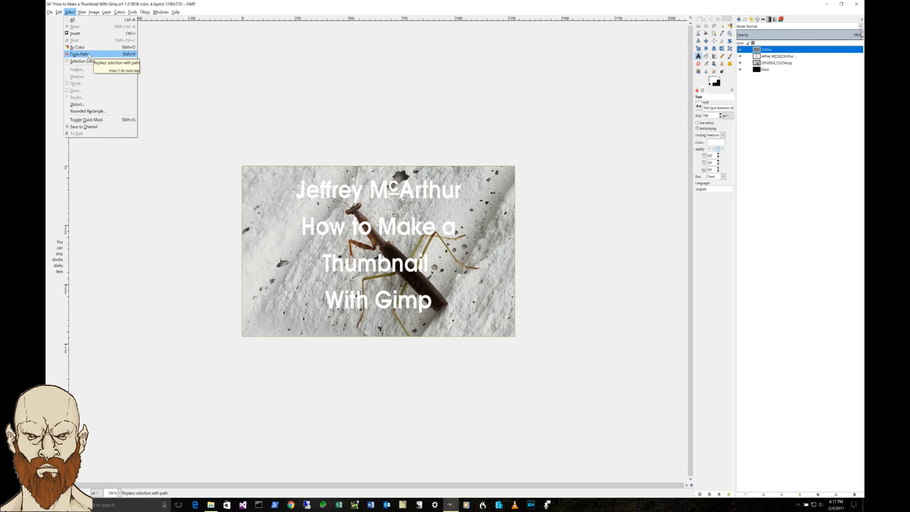
left_click(80, 54)
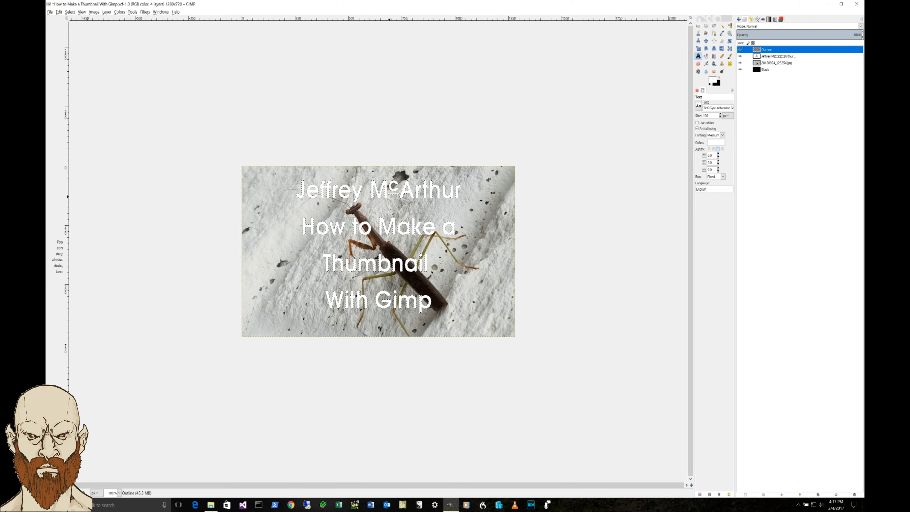